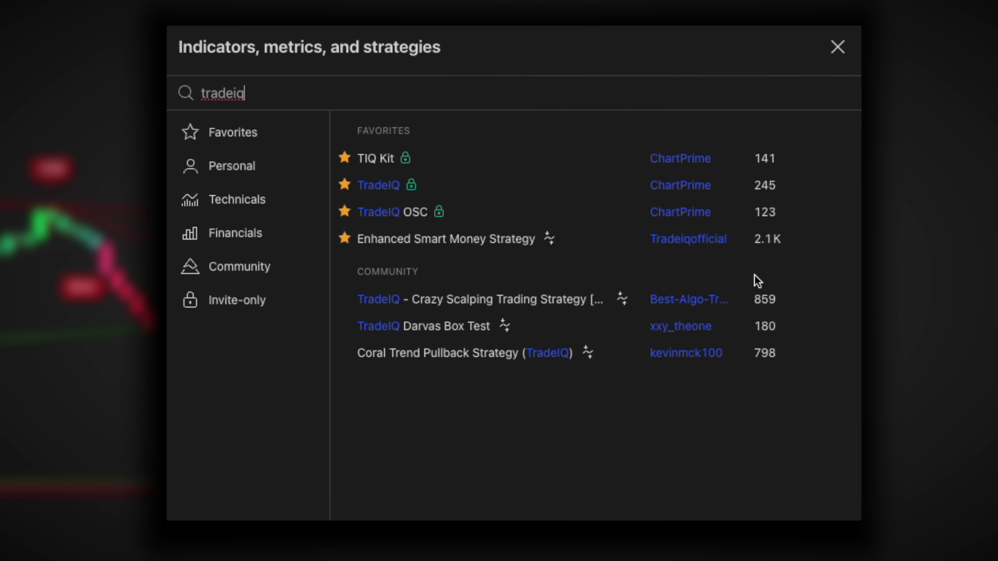
# Open Symbol Search with the Crypto filter, listing pairs like BTCUSDT.P, XRPUSDT and SOLUSD
pyautogui.click(477, 189)
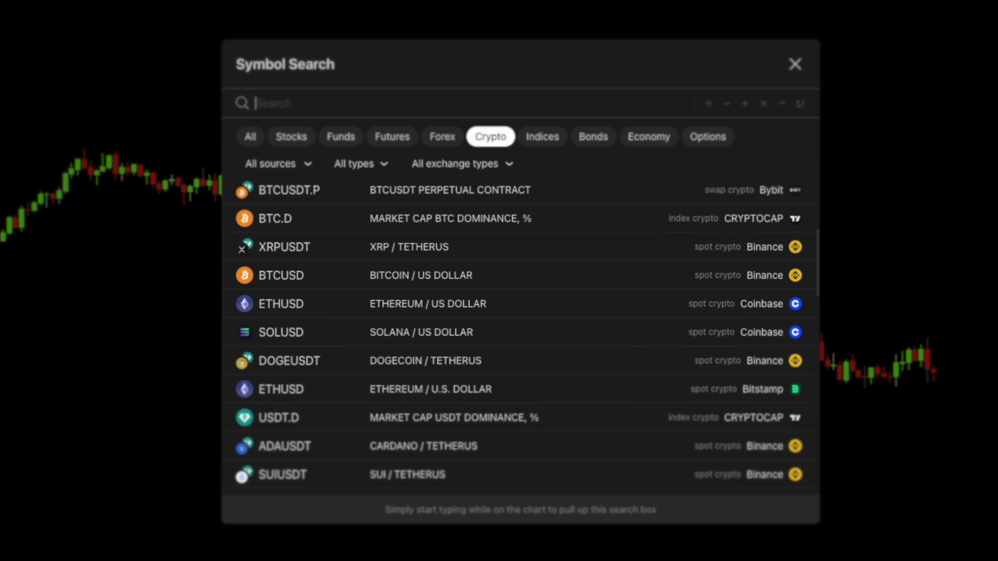
# Load SOLUSD (Solana / US Dollar, Coinbase) on the chart, keeping the 15m interval
pyautogui.click(345, 340)
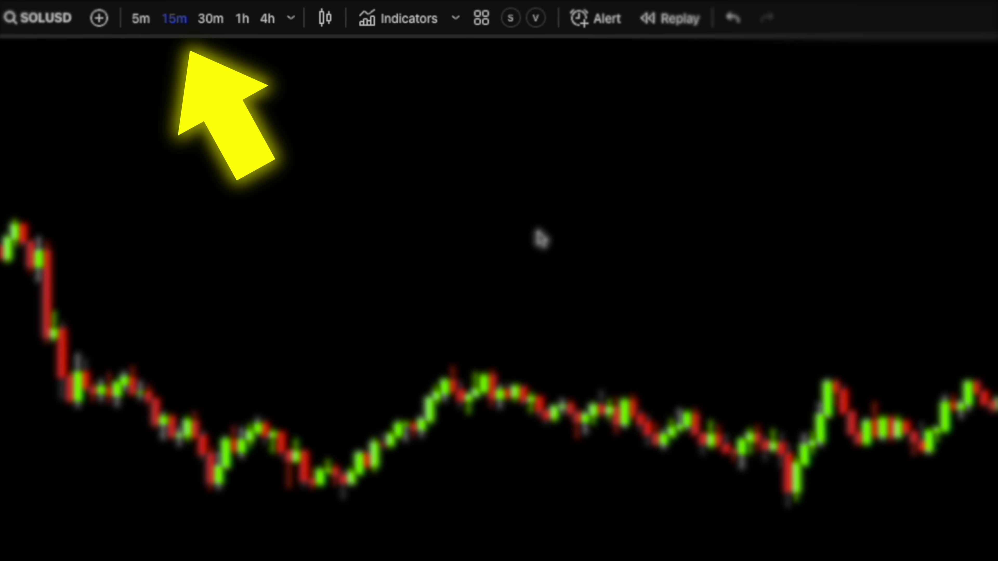
# Add the Reversal Trade Detector indicator to the SOLUSD chart, then start a new DeepSeek chat
pyautogui.click(401, 29)
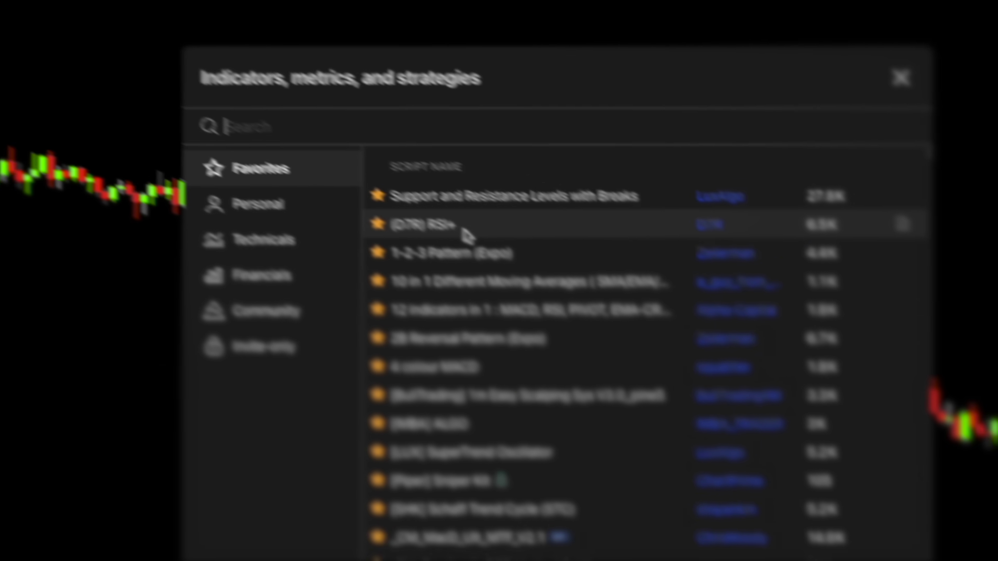
pyautogui.write('Reversal Trade Detector')
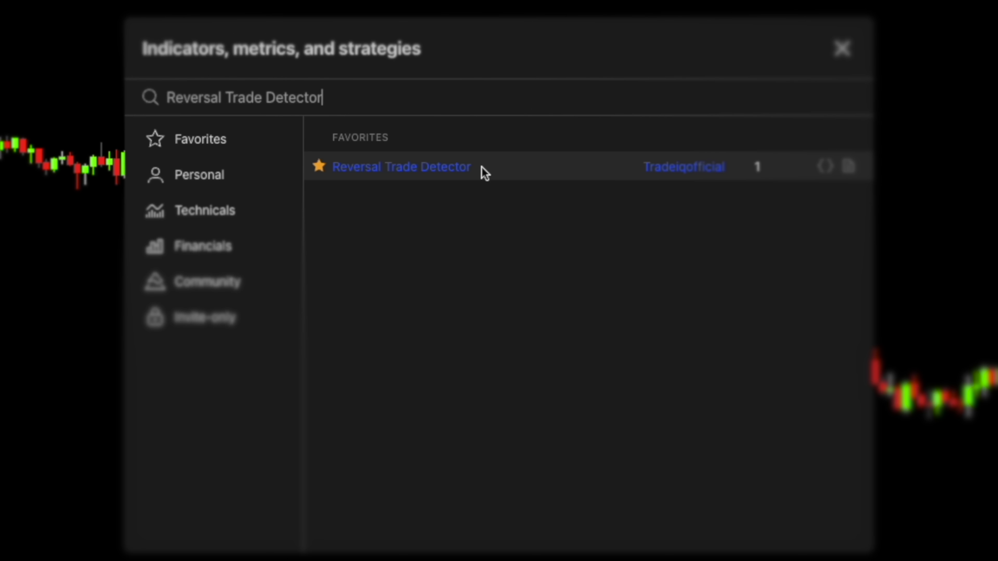
pyautogui.click(481, 166)
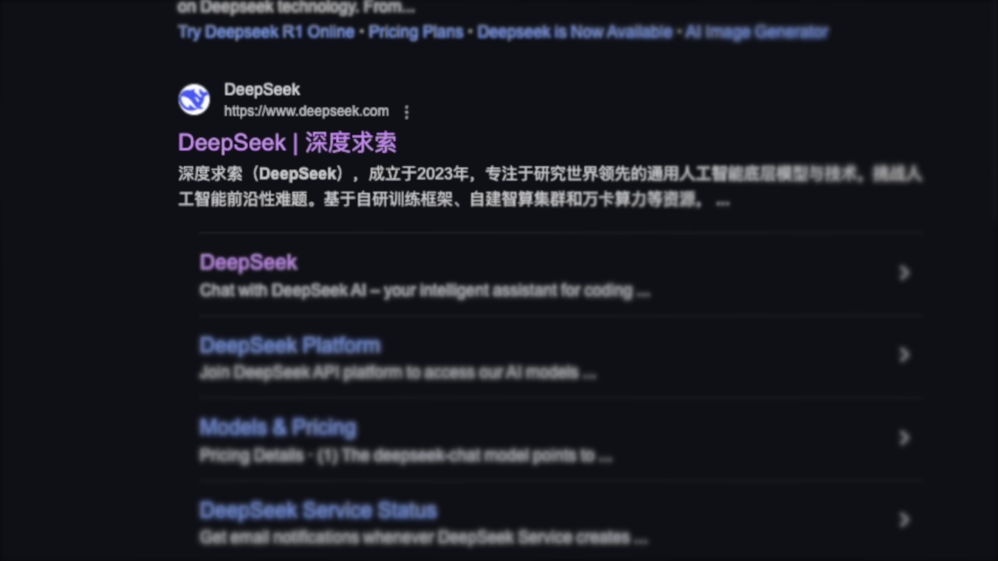
pyautogui.click(356, 164)
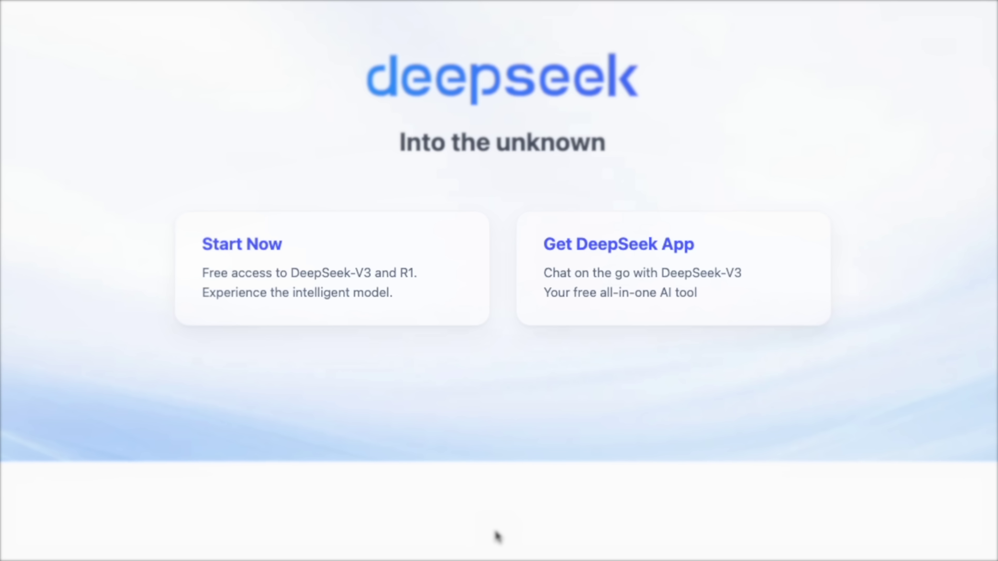
pyautogui.click(269, 312)
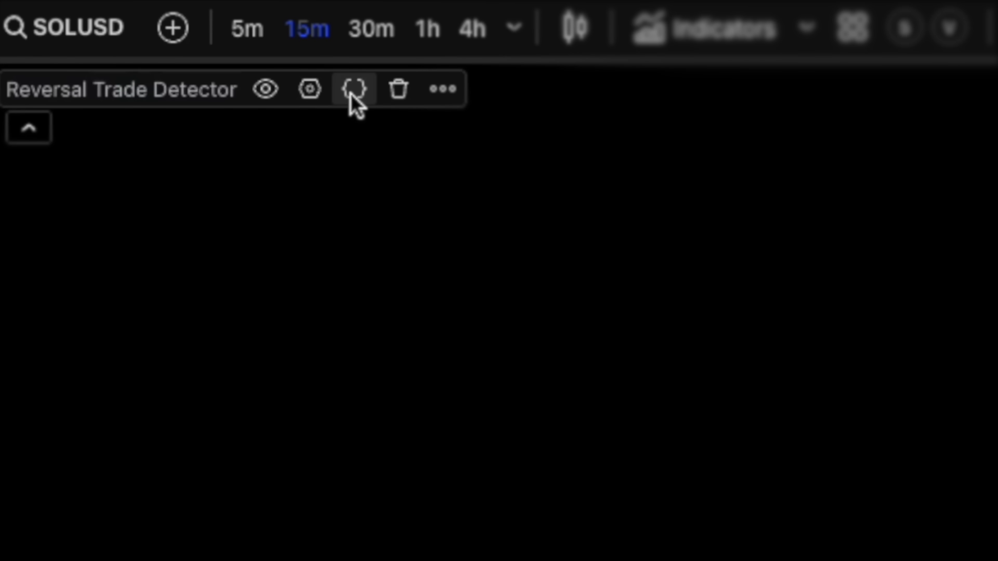
# Copy the Reversal Trade Detector's full source code from the Pine Editor
pyautogui.click(354, 89)
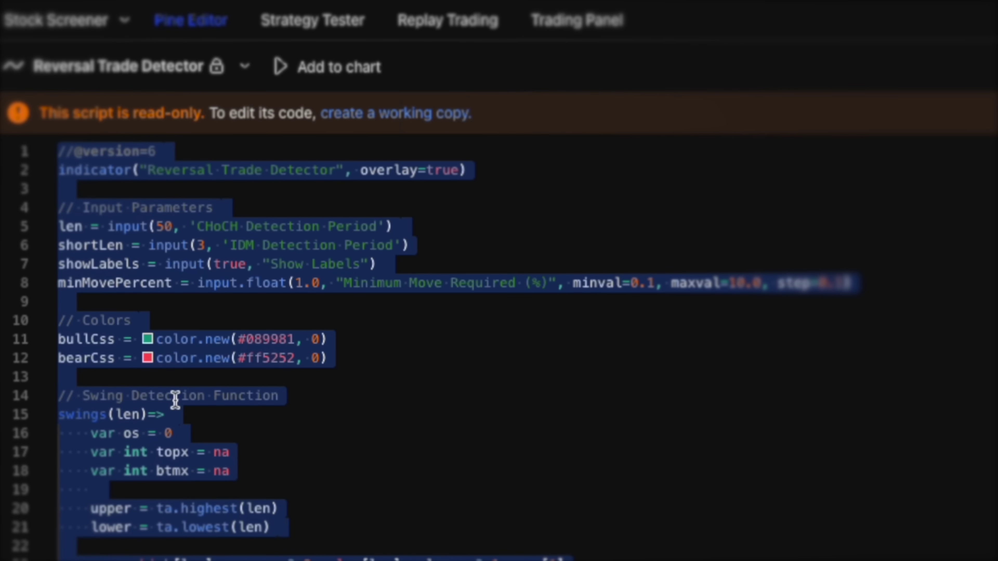
pyautogui.rightClick(175, 399)
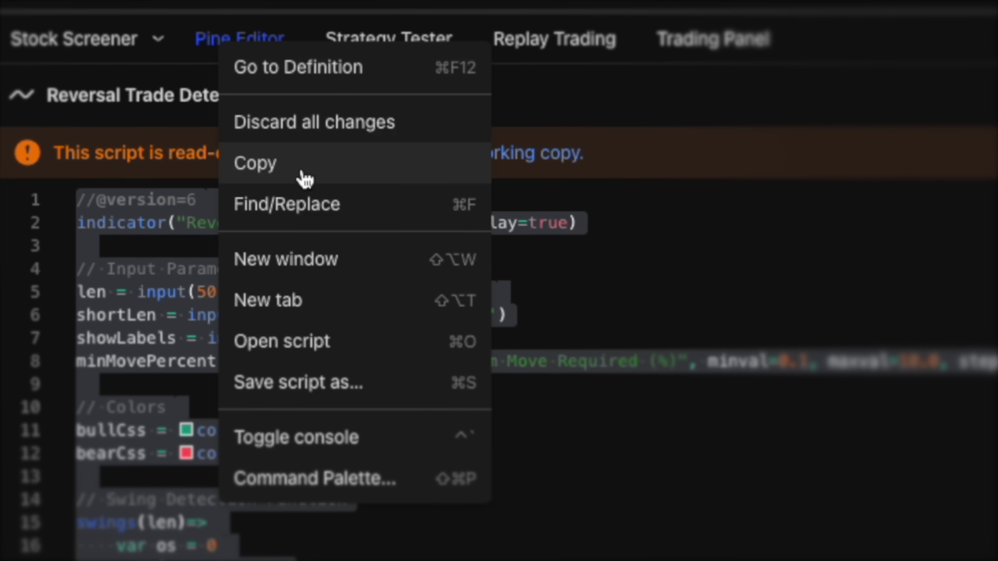
pyautogui.click(305, 180)
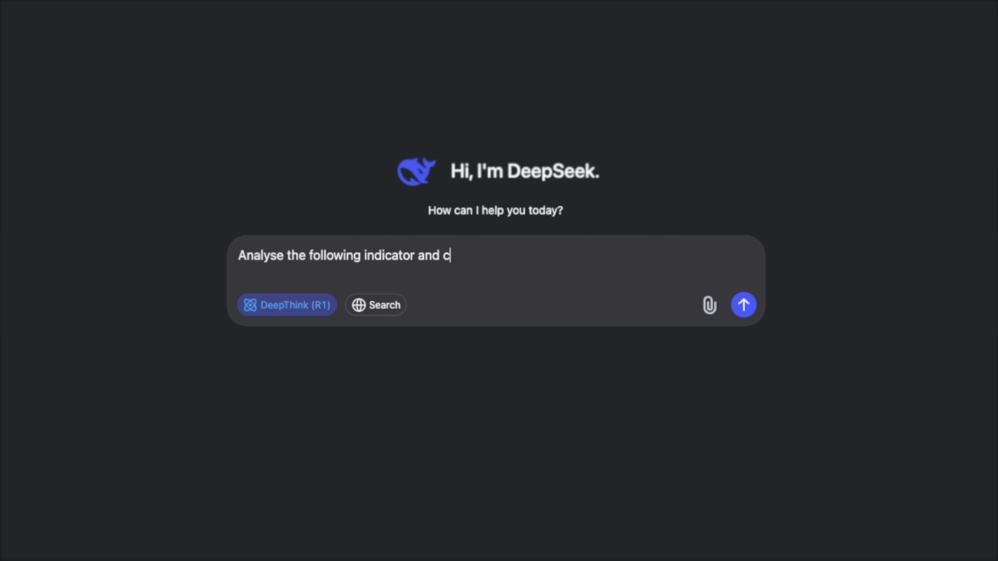
# Ask DeepSeek for a 15-minute Solana strategy from the indicator code, with volume, trend, RSI filters and ATR SL/TP
pyautogui.write('a high')
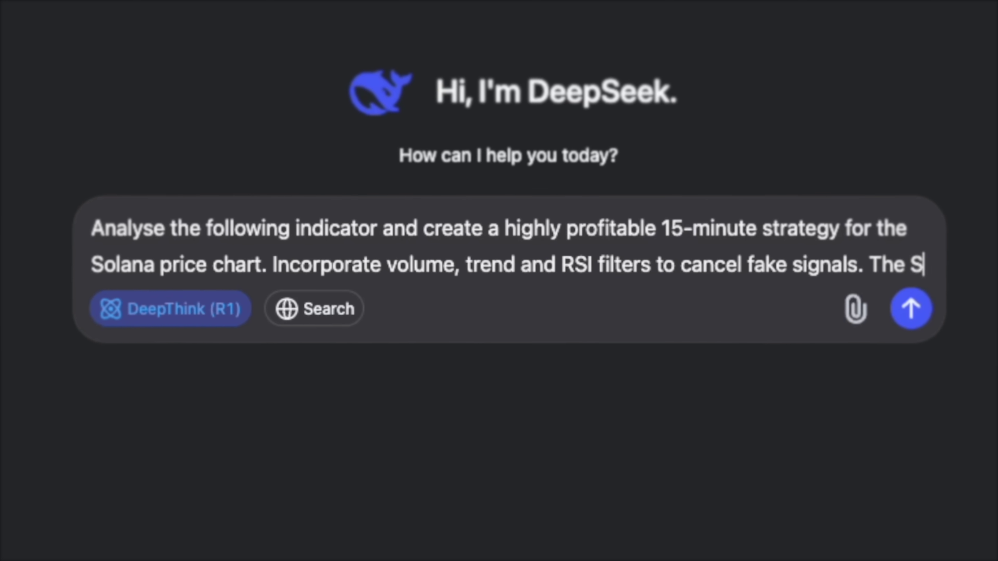
pyautogui.write('L and TP should be based on ATR value.')
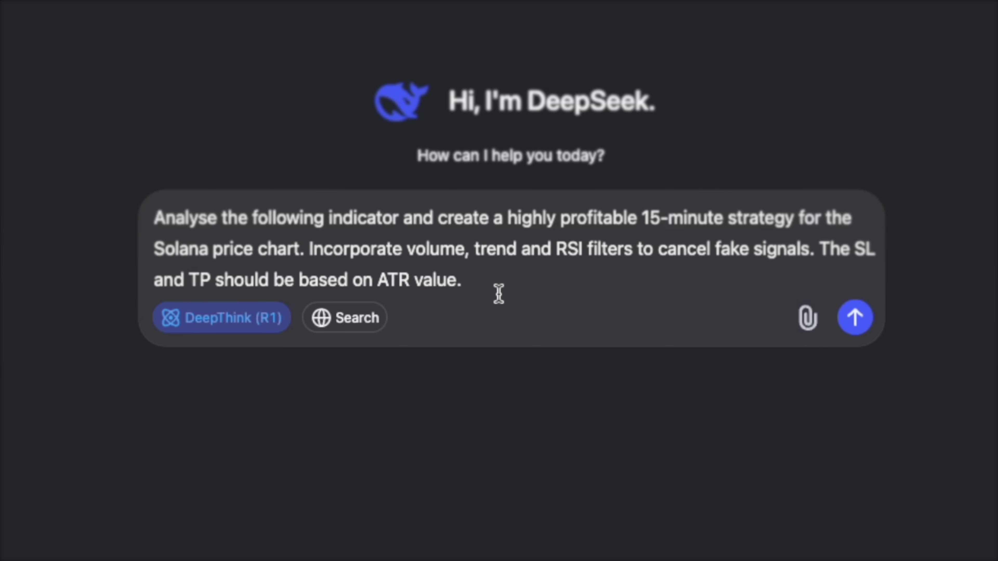
pyautogui.rightClick(497, 292)
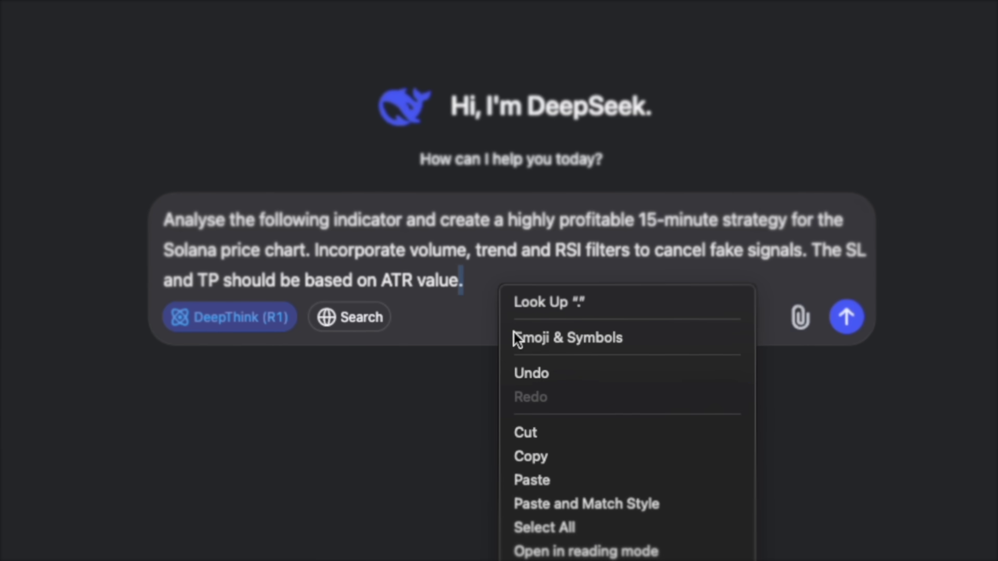
pyautogui.click(526, 479)
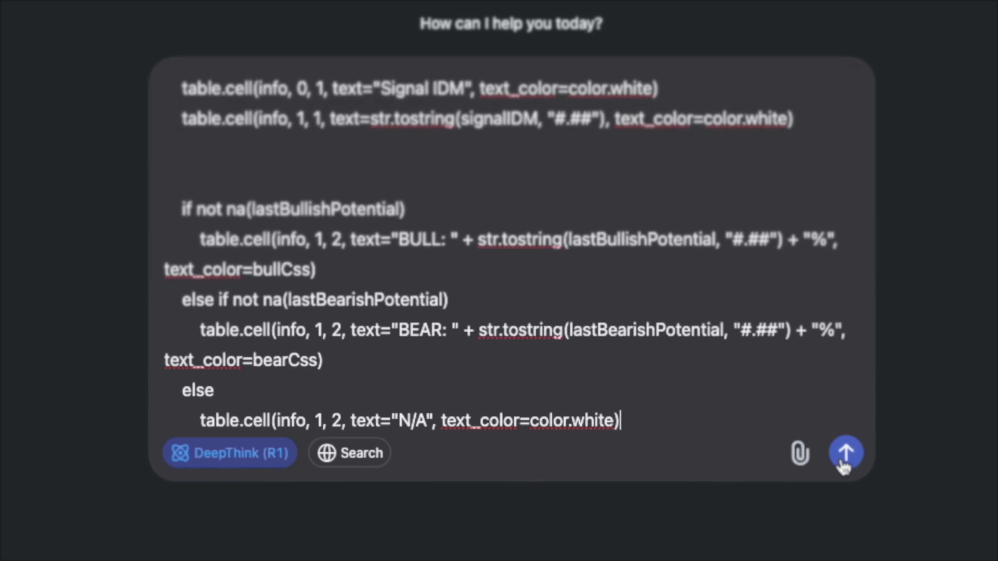
pyautogui.click(844, 459)
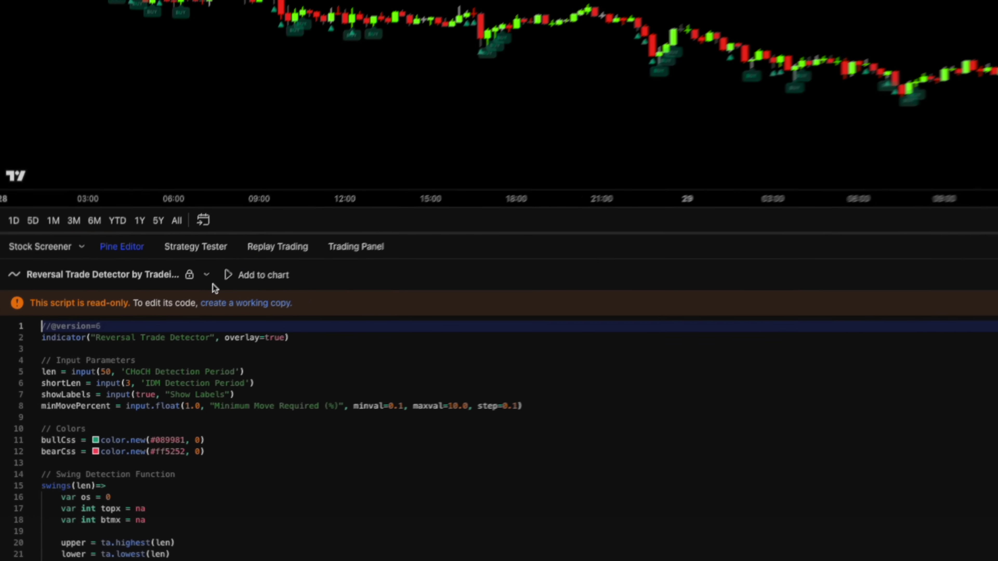
# Create a new strategy script from DeepSeek's code, add it to the chart, and copy the 'rsi' error
pyautogui.click(207, 275)
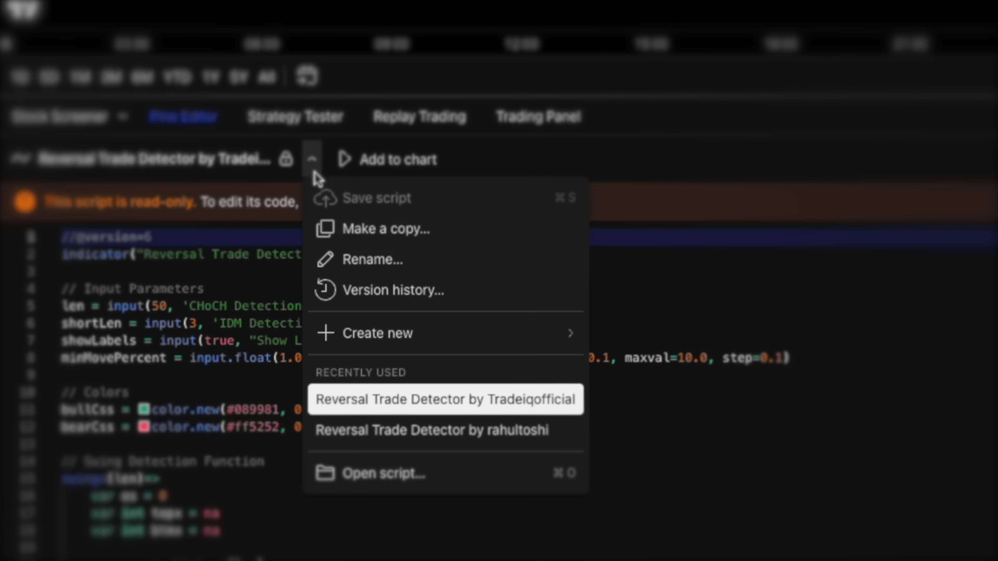
pyautogui.moveTo(394, 334)
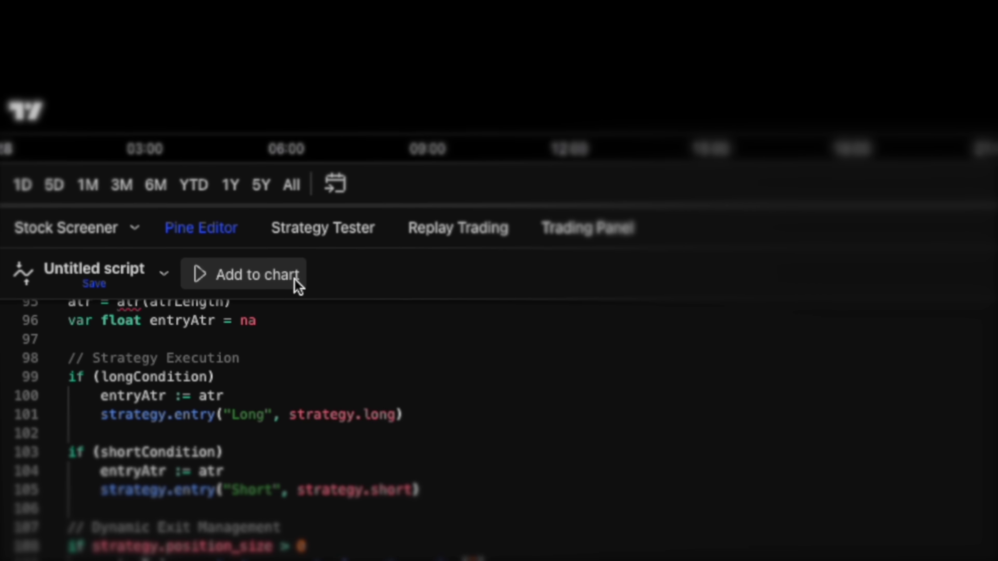
pyautogui.click(295, 279)
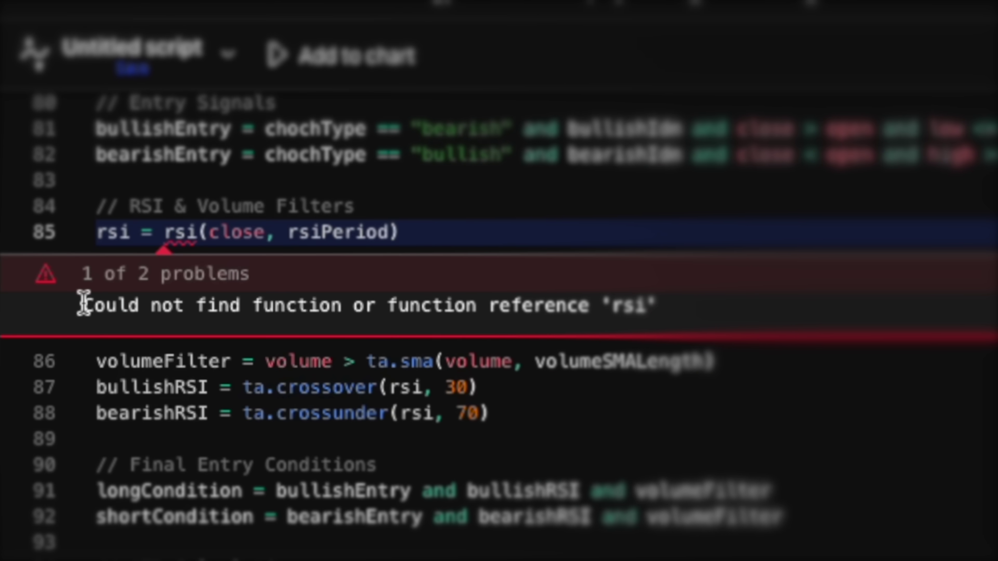
pyautogui.moveTo(464, 305); pyautogui.dragTo(568, 304)
pyautogui.click(657, 303)
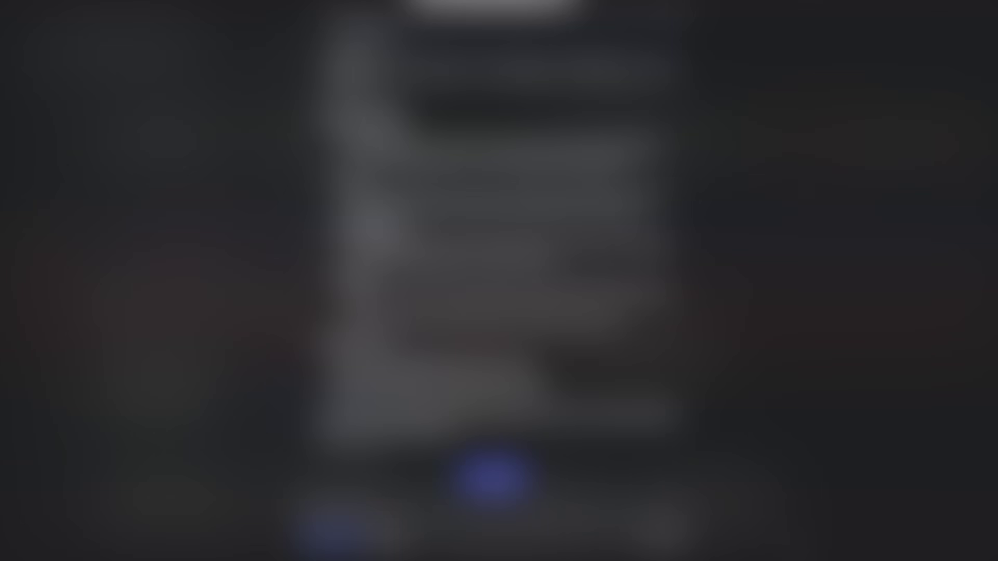
# Send DeepSeek 'Fix this issue' followed by the pasted 'rsi' error message
pyautogui.write('Fix this issue')
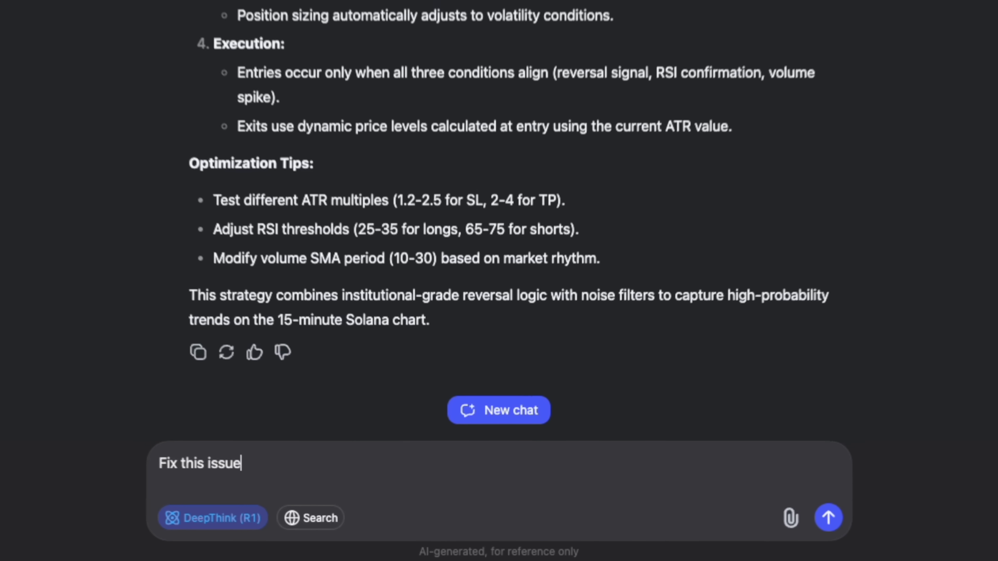
pyautogui.press('super+v')
pyautogui.press('Return')
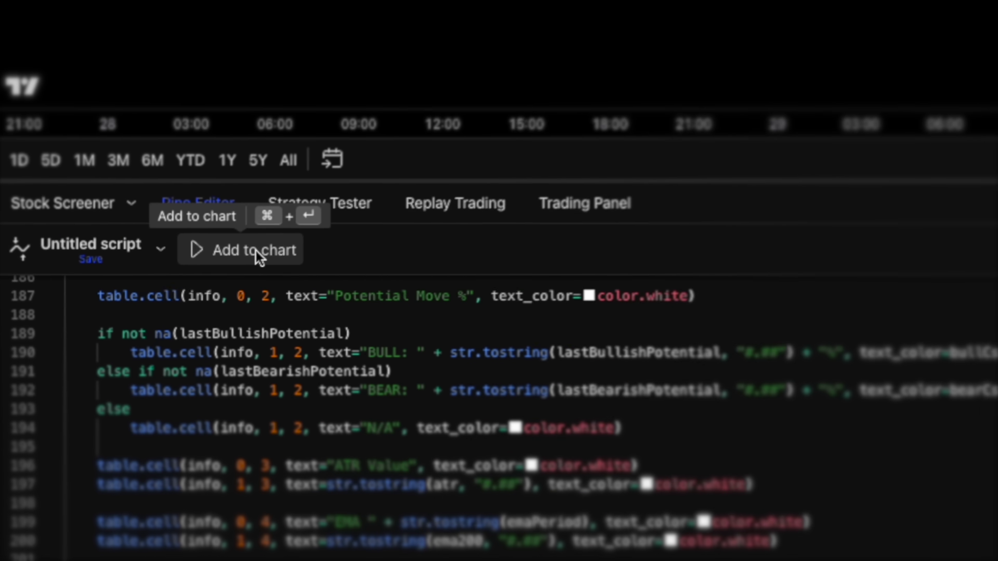
# Add the corrected Reversal Trade Strategy with ATR-based TP/SL to the chart and view its Inputs
pyautogui.click(127, 313)
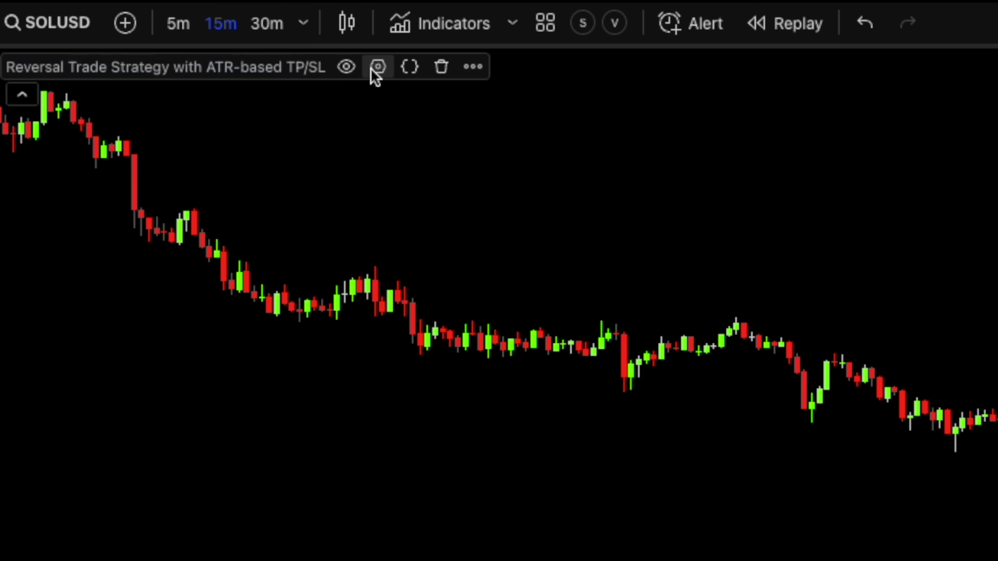
pyautogui.click(374, 70)
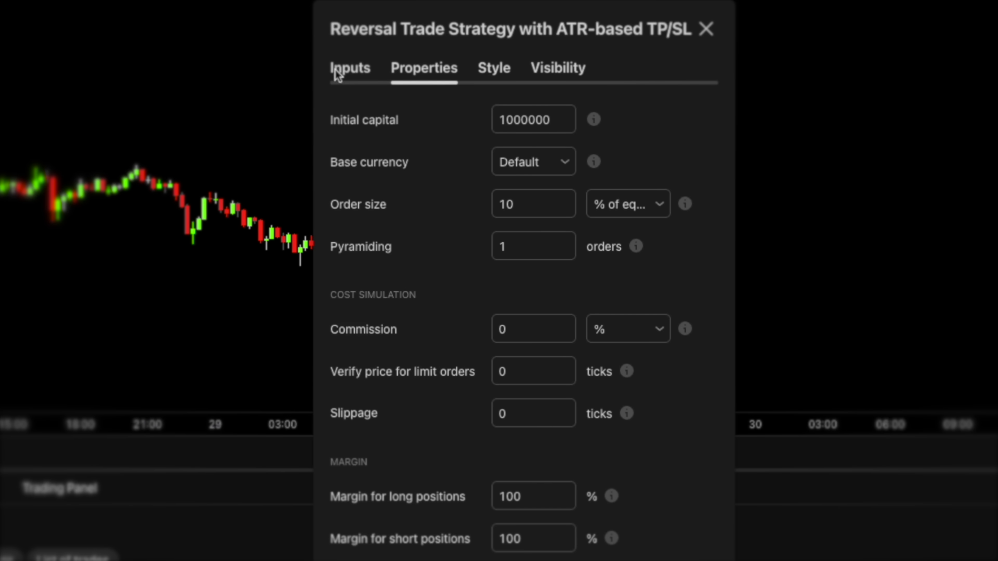
pyautogui.click(338, 73)
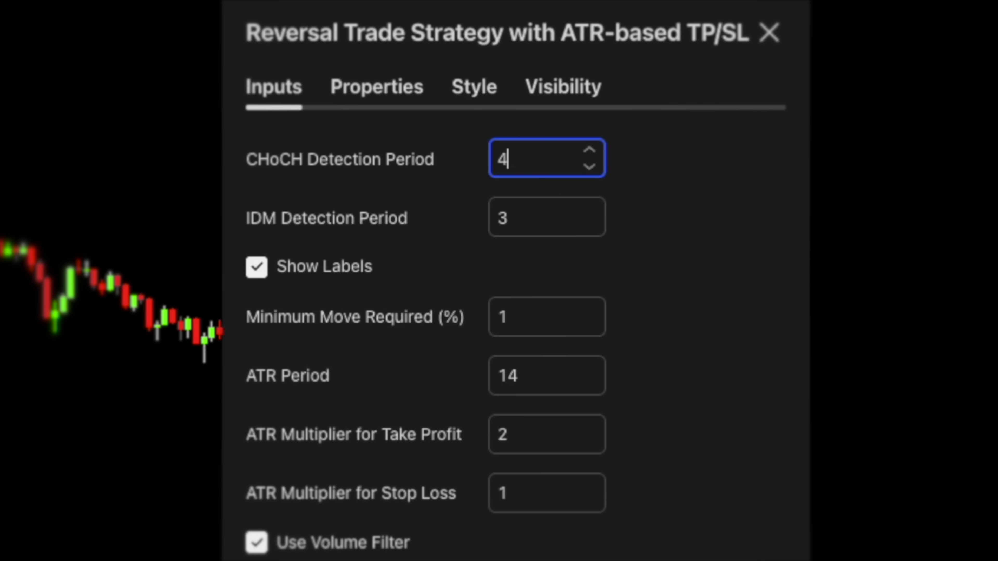
# Uncheck Use RSI Filter, set EMA Period for Trend to 39, and confirm with Ok
pyautogui.click(655, 289)
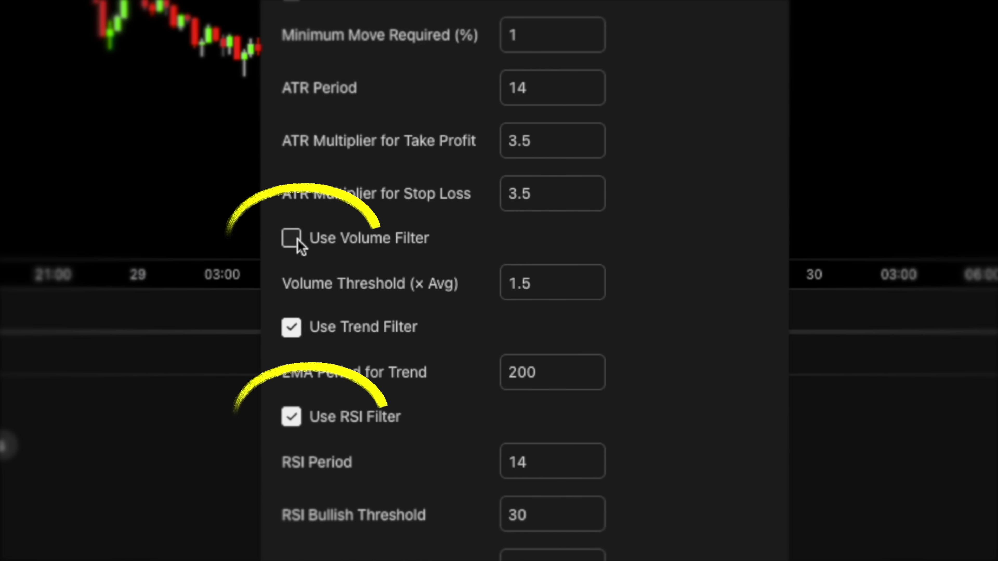
pyautogui.click(298, 424)
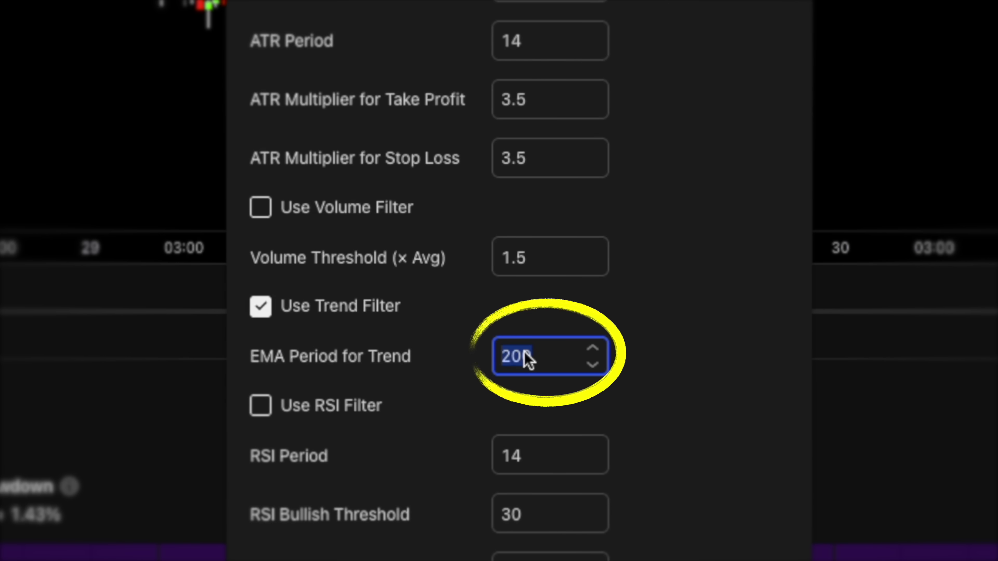
pyautogui.write('39')
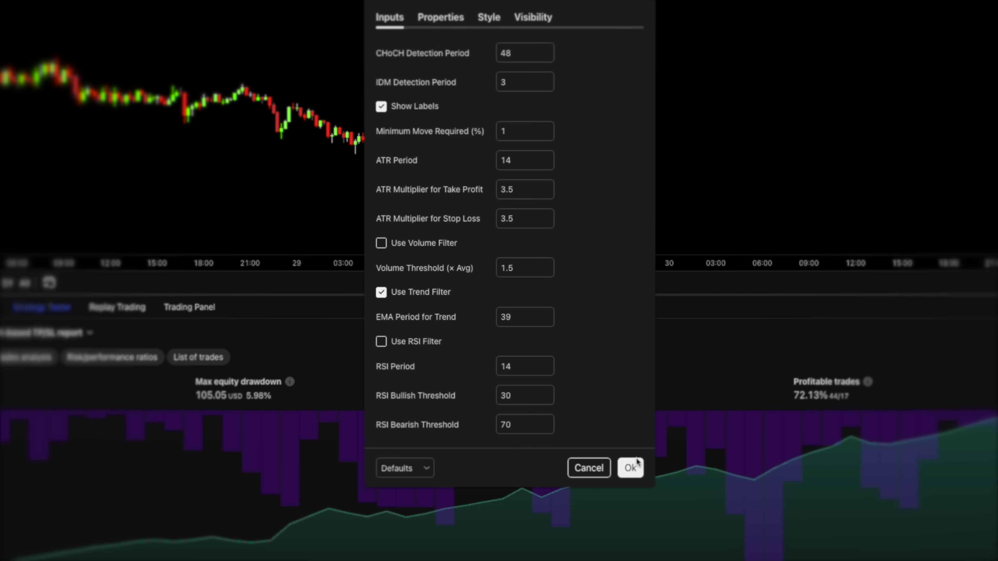
pyautogui.click(631, 470)
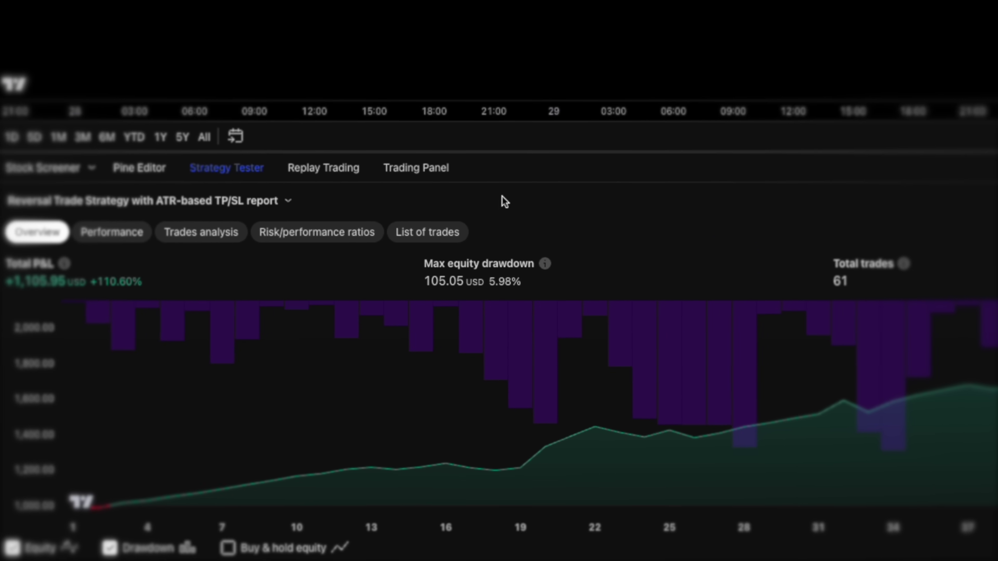
# Scroll through the reversal strategy's List of trades in the Strategy Tester
pyautogui.click(450, 232)
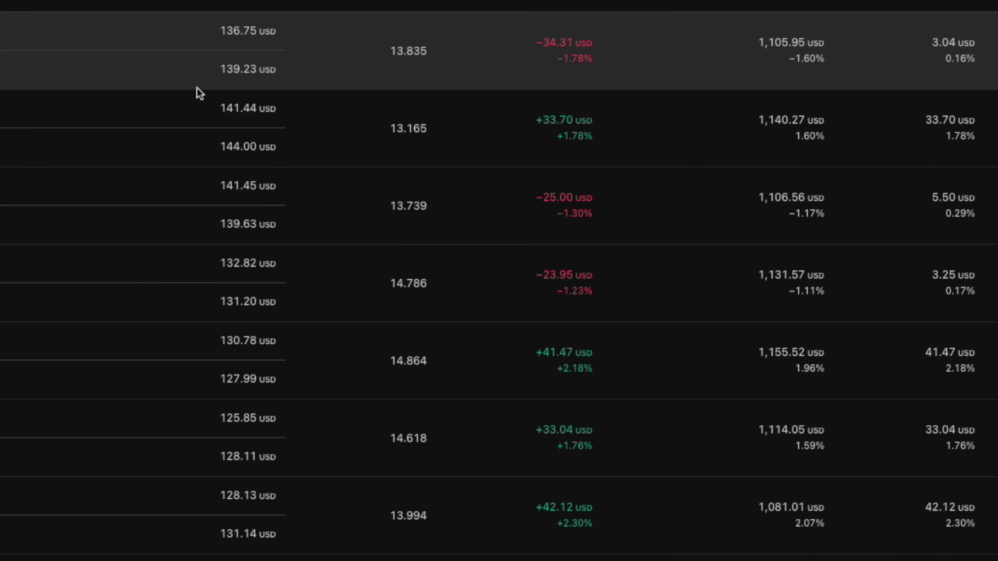
pyautogui.scroll(-5, 190, 197)
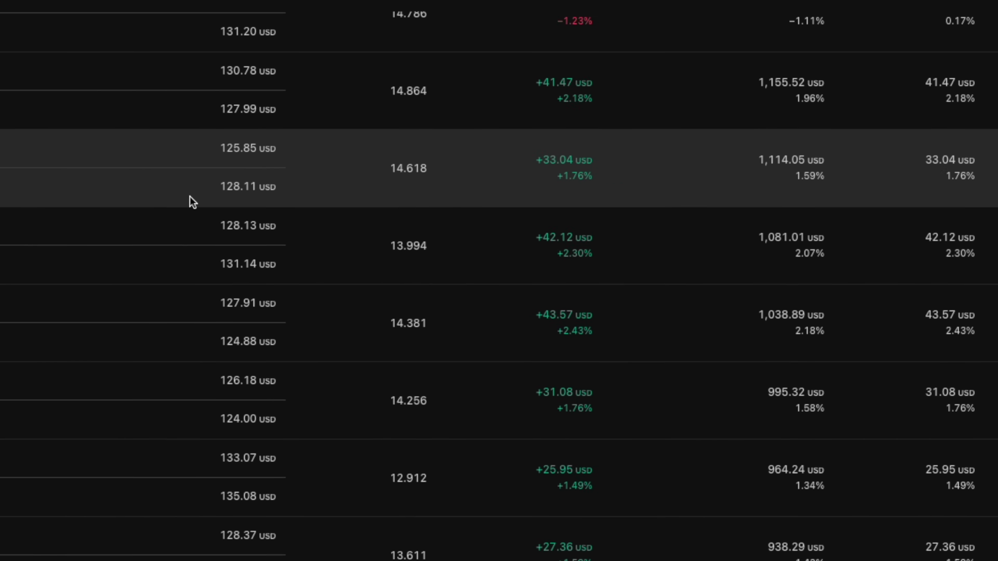
pyautogui.scroll(-8, 189, 196)
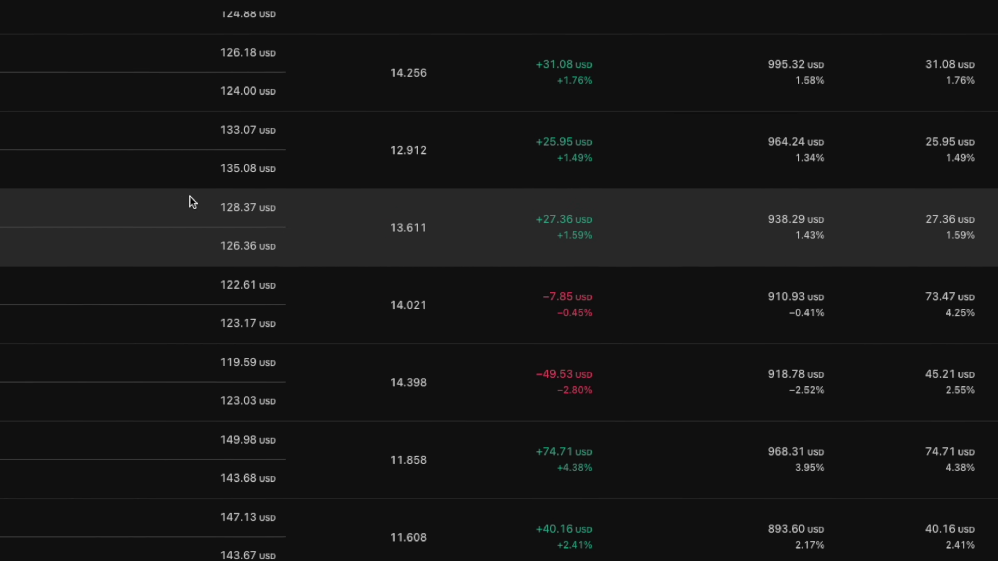
pyautogui.scroll(-7, 190, 197)
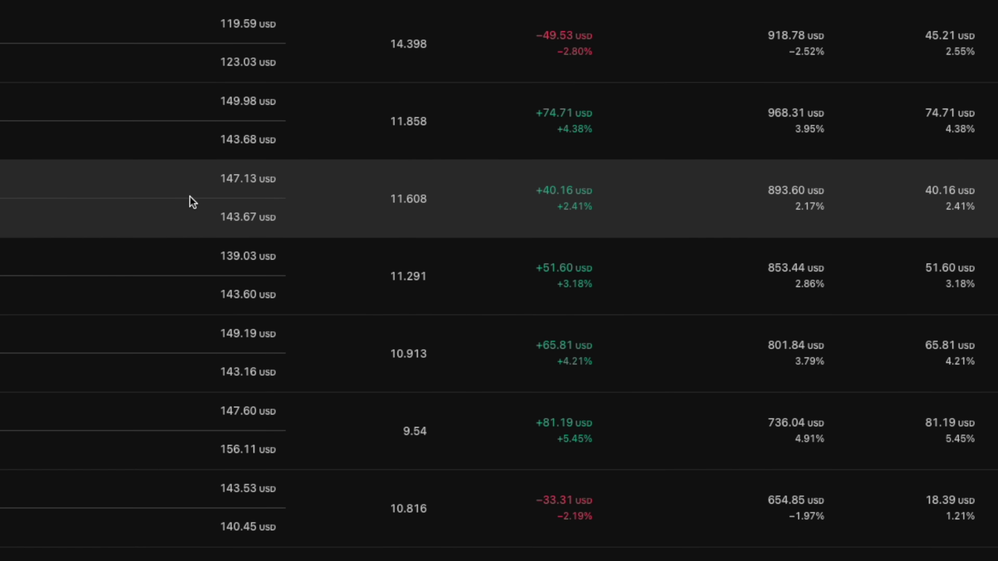
pyautogui.scroll(-8, 190, 196)
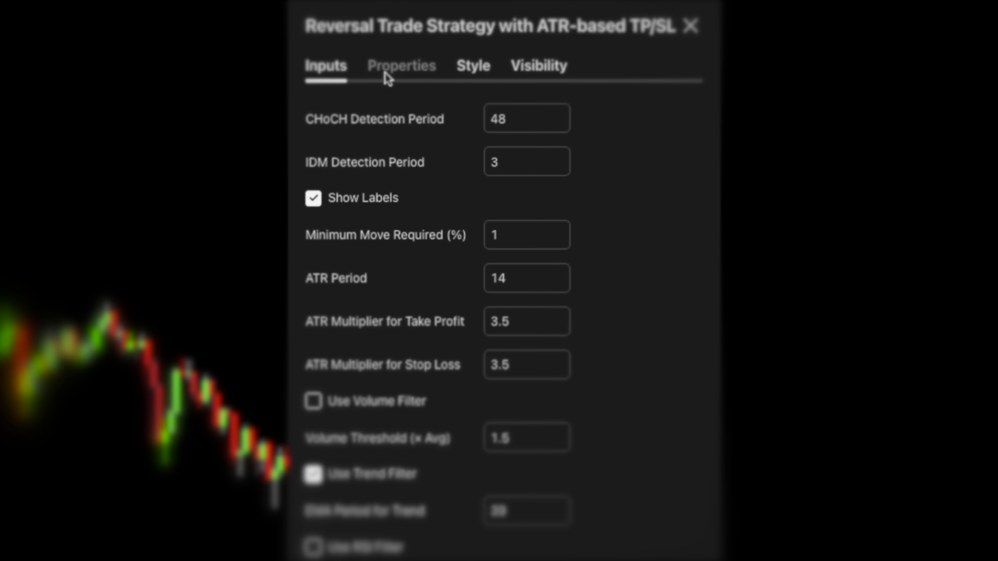
# Check the strategy's Properties: 1000 initial capital and 90% order size
pyautogui.click(381, 70)
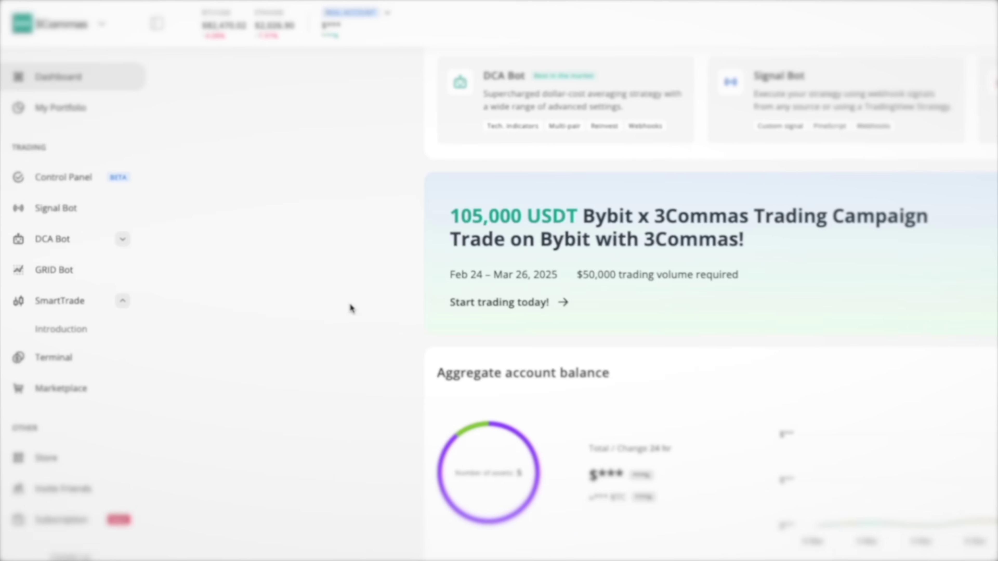
# In 3Commas, start a new signal bot that follows TradingView strategy alerts
pyautogui.click(115, 152)
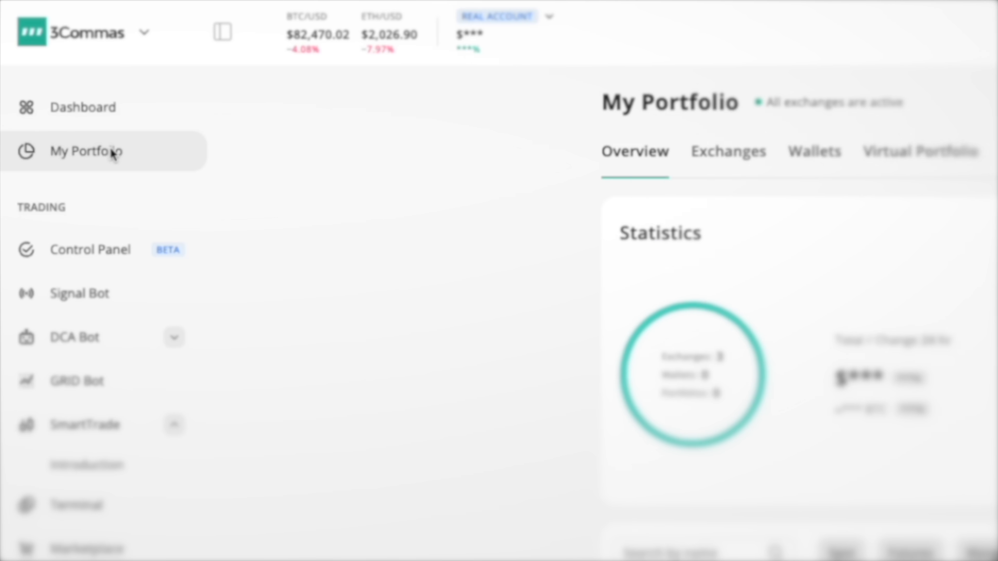
pyautogui.click(621, 96)
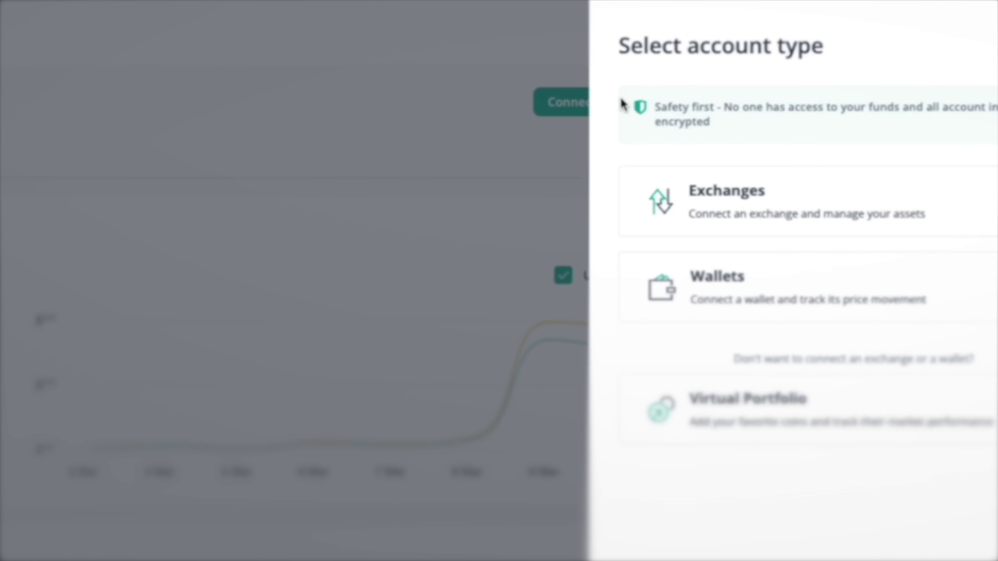
pyautogui.click(606, 216)
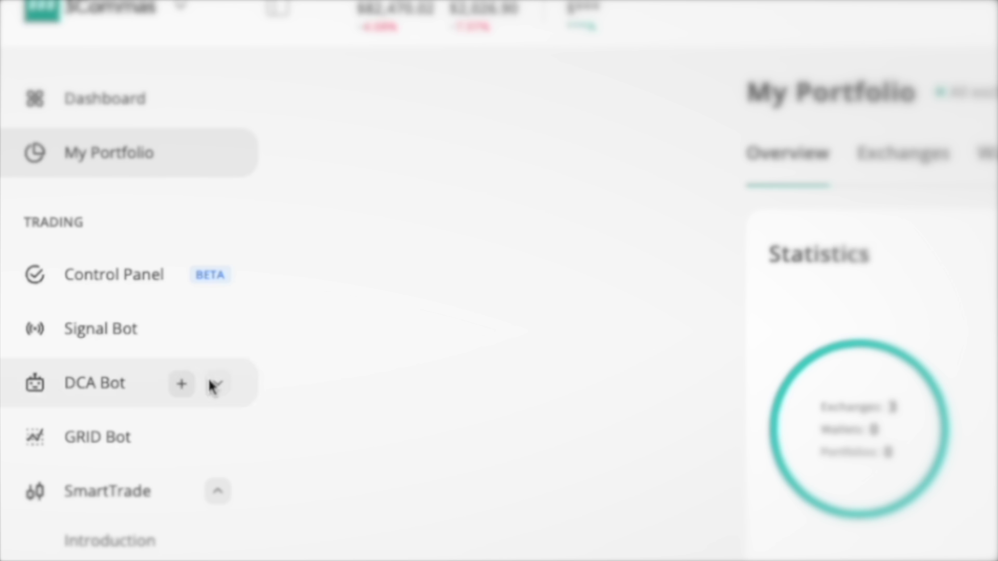
pyautogui.click(224, 332)
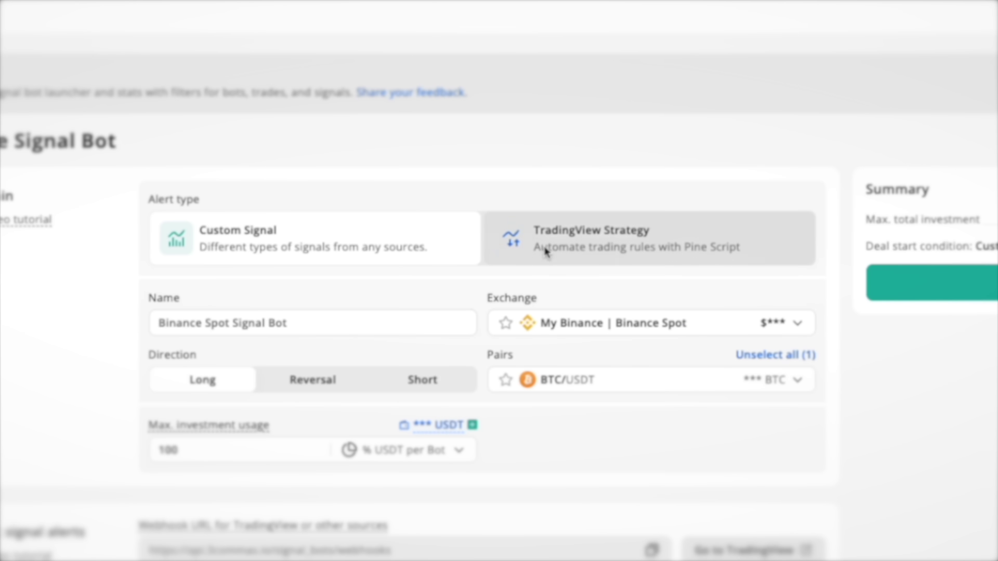
pyautogui.click(545, 248)
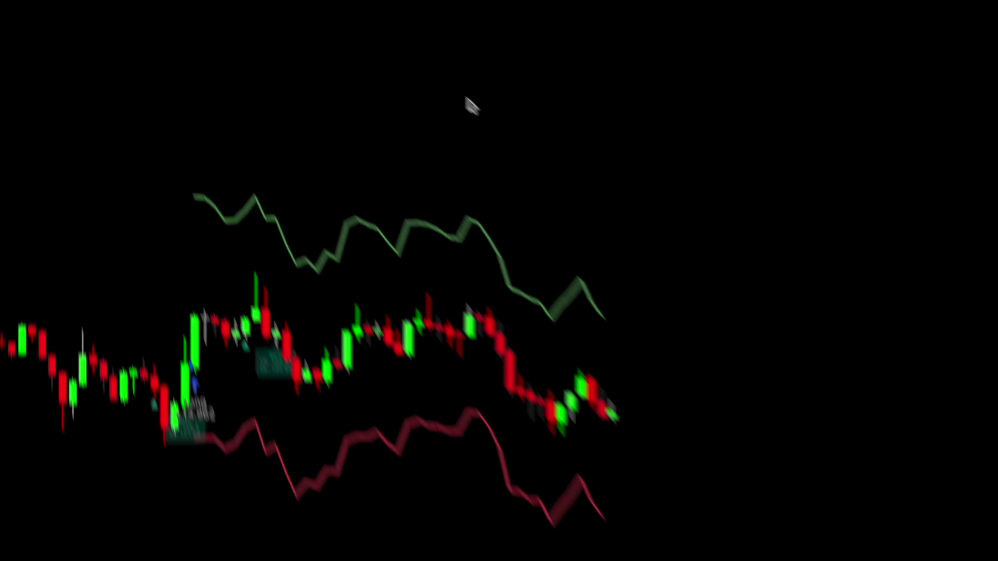
# Create a SOLUSD alert on the reversal strategy with the 3Commas webhook URL enabled
pyautogui.click(284, 17)
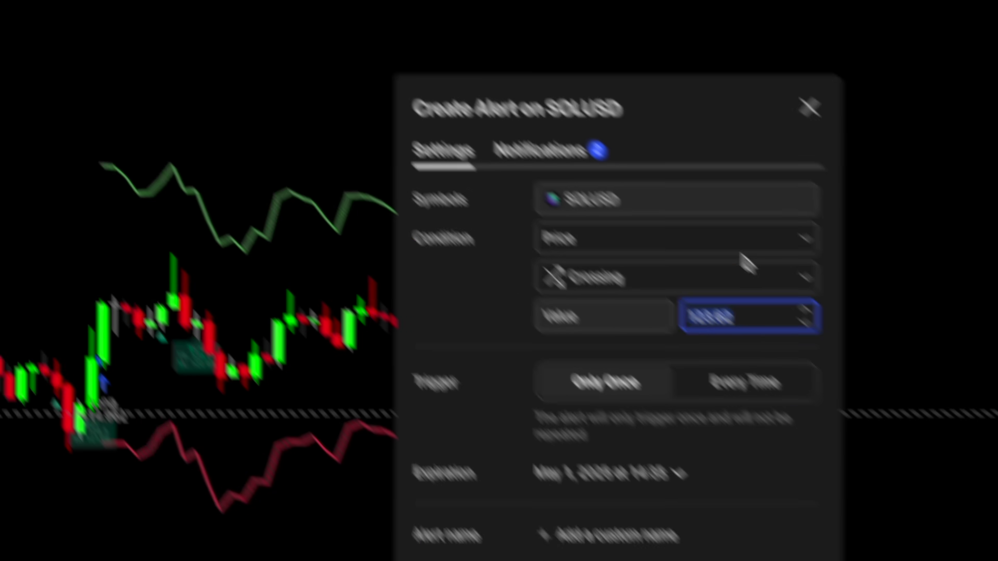
pyautogui.click(743, 244)
pyautogui.click(586, 218)
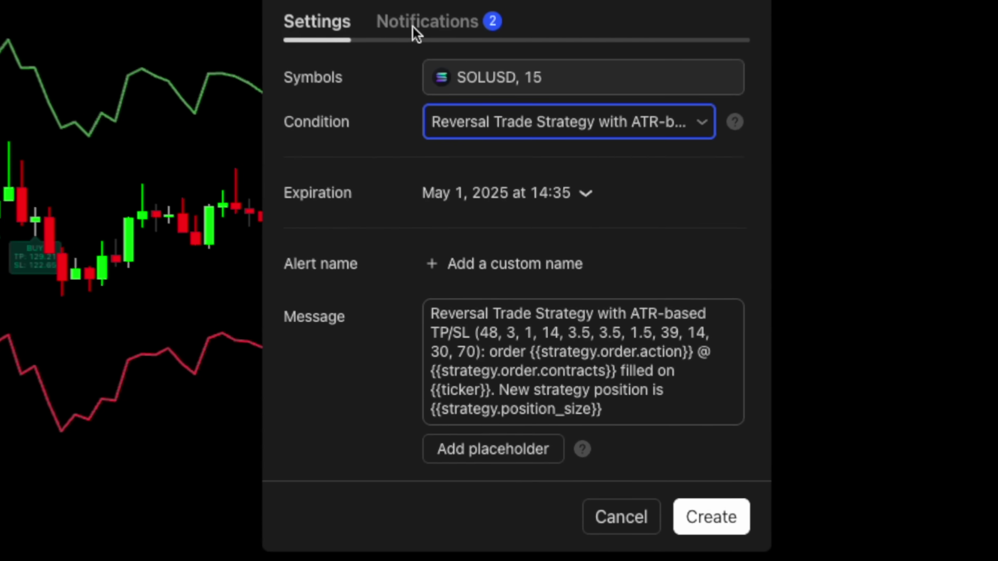
pyautogui.click(414, 27)
pyautogui.click(294, 314)
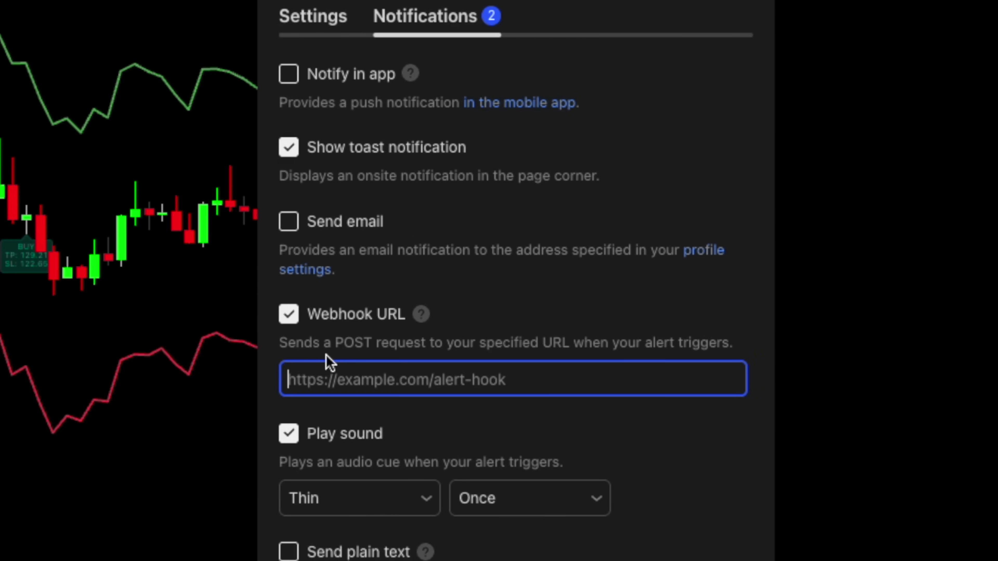
pyautogui.write('https://api.3commas.io/signal_bots/webhooks')
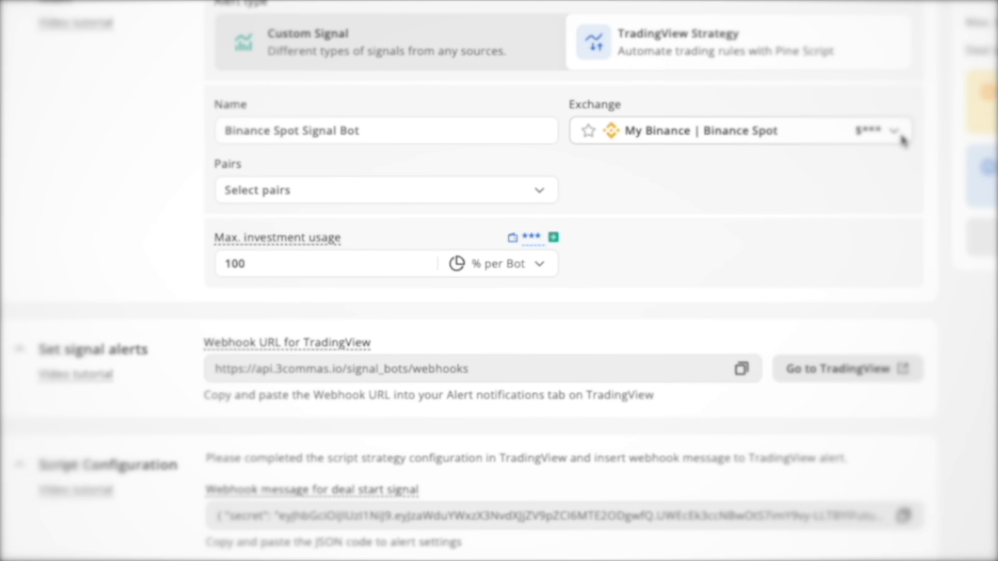
# Set the signal bot to Binance Spot, pair SOL/USDT, max investment 50 USDT per bot
pyautogui.click(902, 136)
pyautogui.click(837, 170)
pyautogui.click(534, 186)
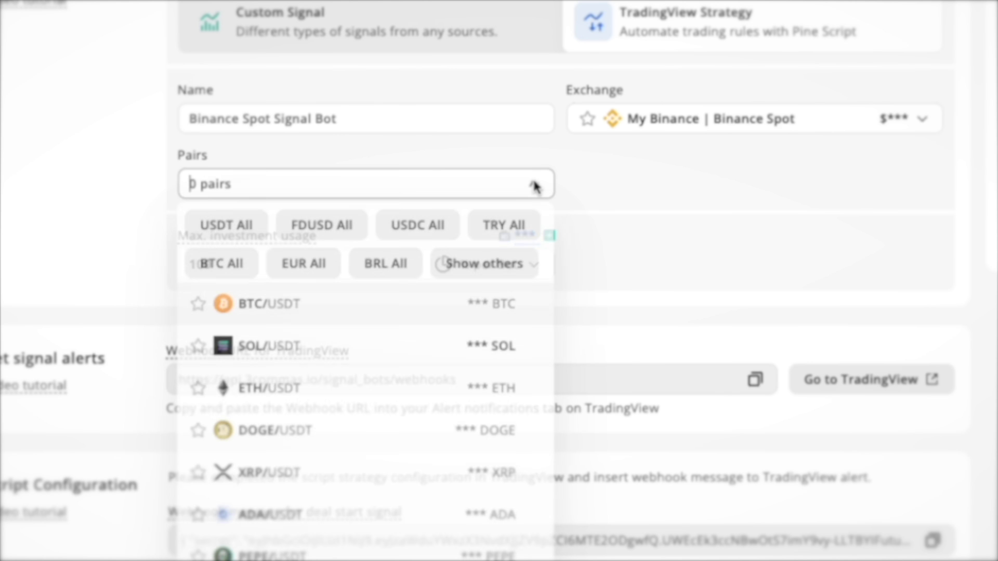
pyautogui.click(503, 346)
pyautogui.click(612, 261)
pyautogui.click(534, 263)
pyautogui.click(453, 342)
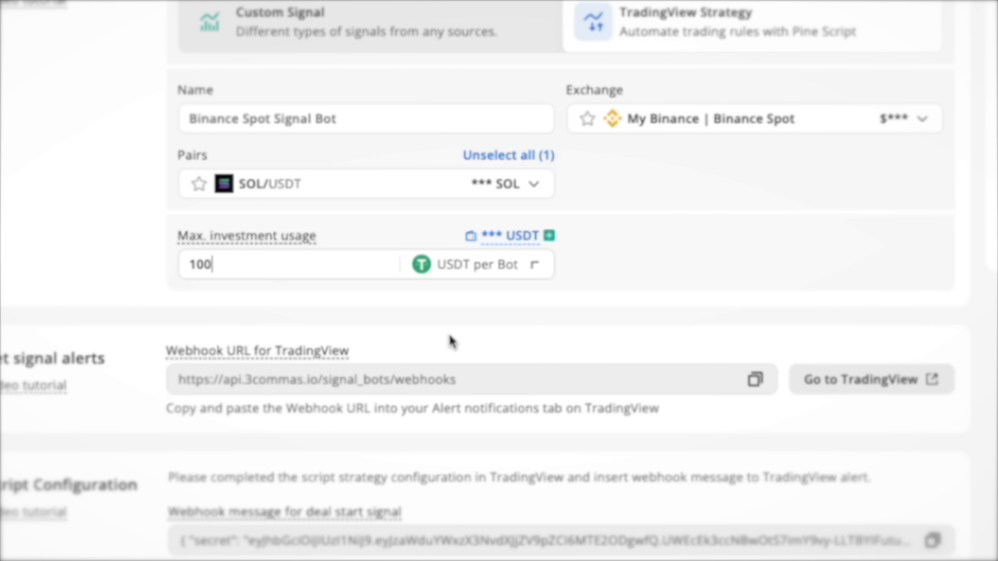
pyautogui.press('BackSpace')
pyautogui.press('BackSpace')
pyautogui.press('BackSpace')
pyautogui.write('50')
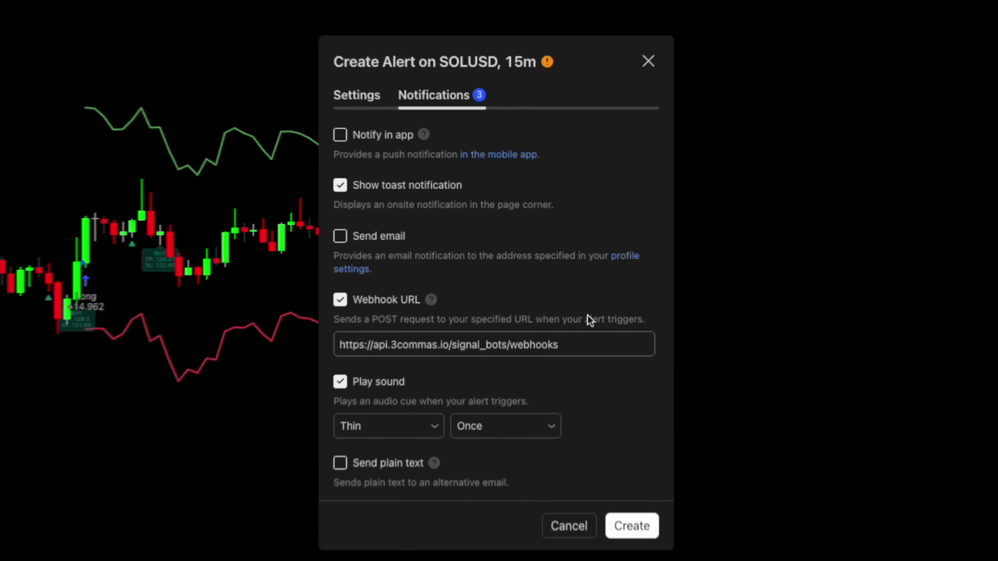
# Paste the 3Commas deal-start message into the TradingView alert's Message box
pyautogui.click(363, 98)
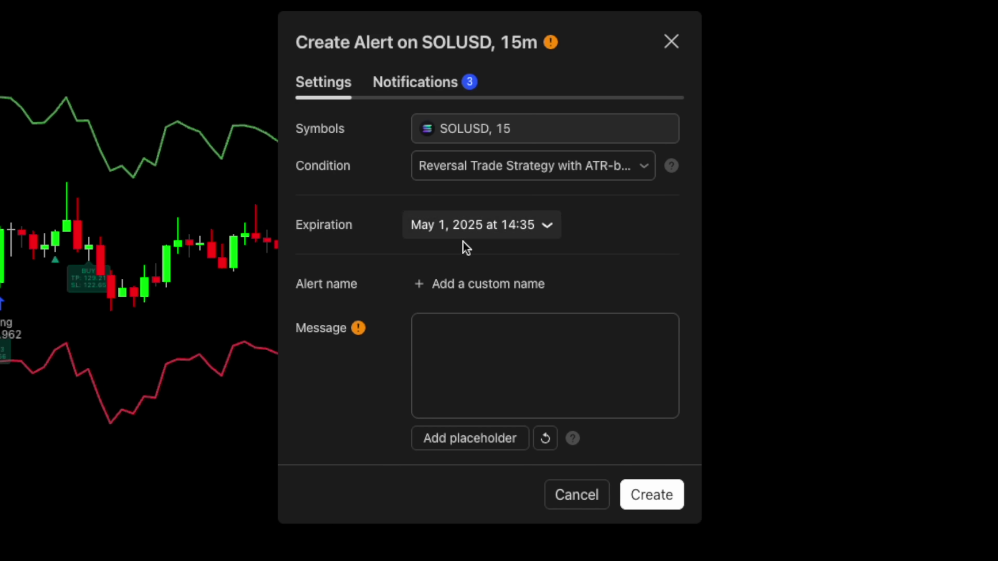
pyautogui.click(470, 305)
pyautogui.rightClick(469, 301)
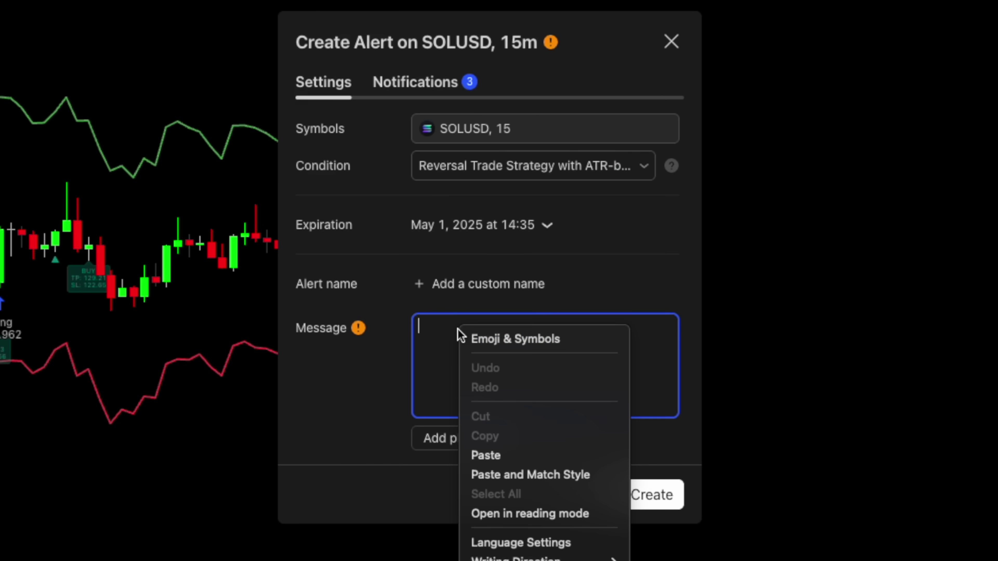
pyautogui.click(481, 455)
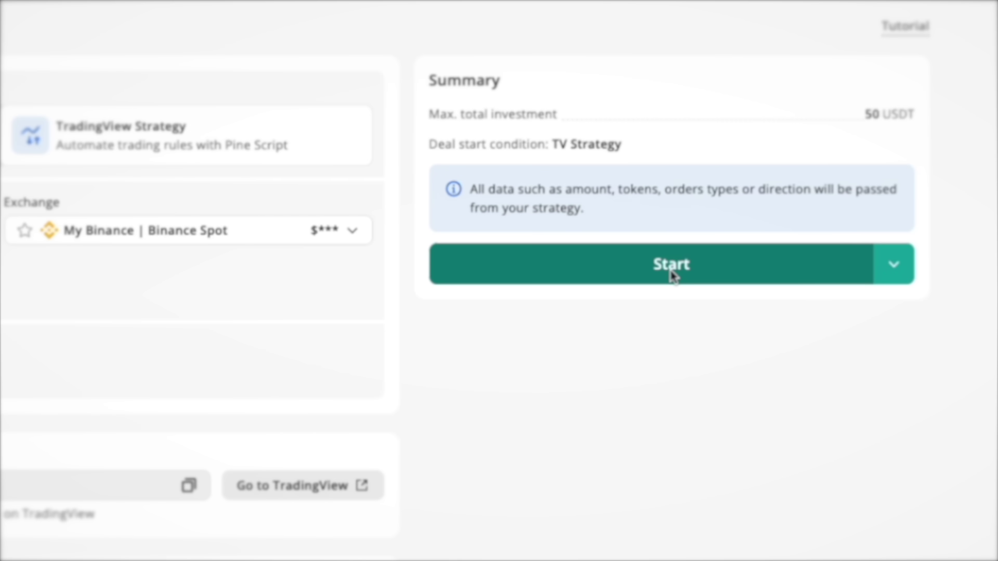
# Start the configured SOL/USDT signal bot in 3Commas
pyautogui.click(671, 270)
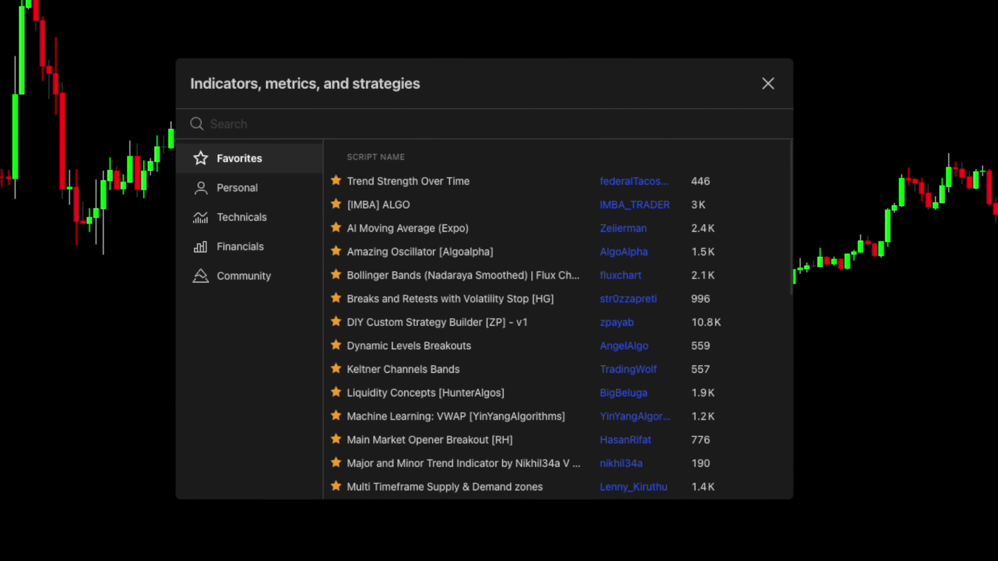
# Search 'Support Resistance +' and open the starred Support Resistance + Trendlines script
pyautogui.write('Support Resistance +')
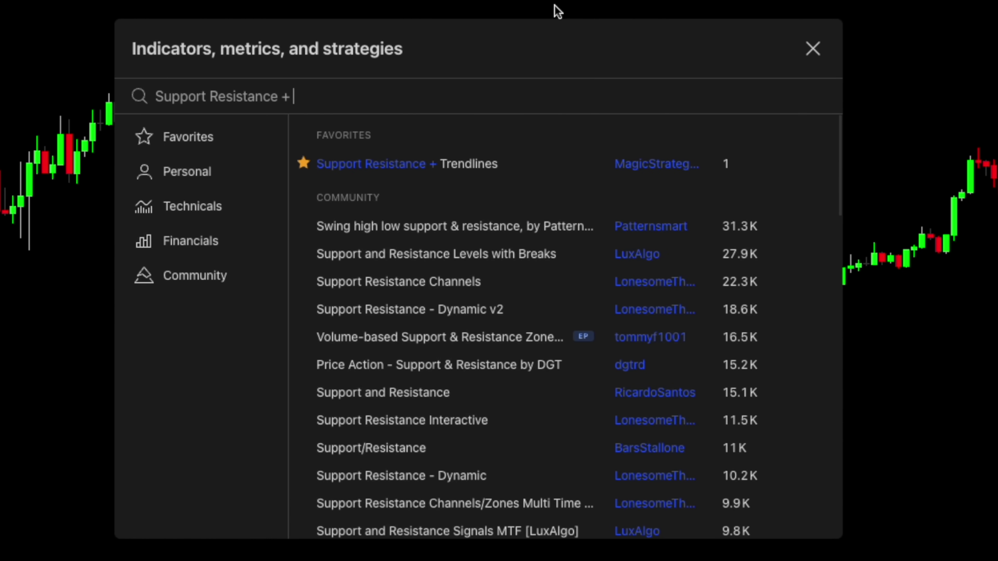
pyautogui.click(474, 164)
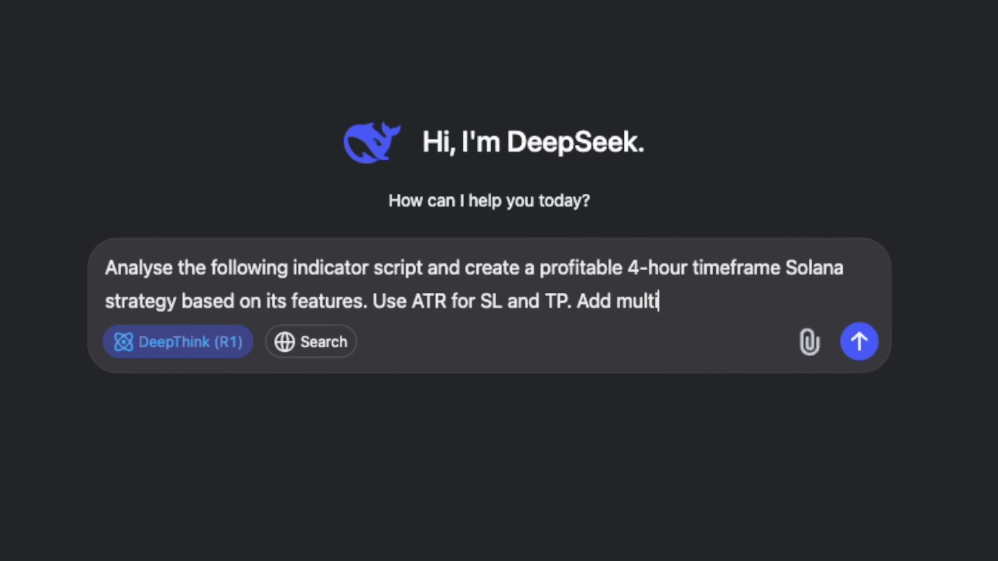
# Finish the MACD/RSI strategy request, paste the indicator script after it, and send to DeepSeek
pyautogui.write('CD, RSI, volume etc.')
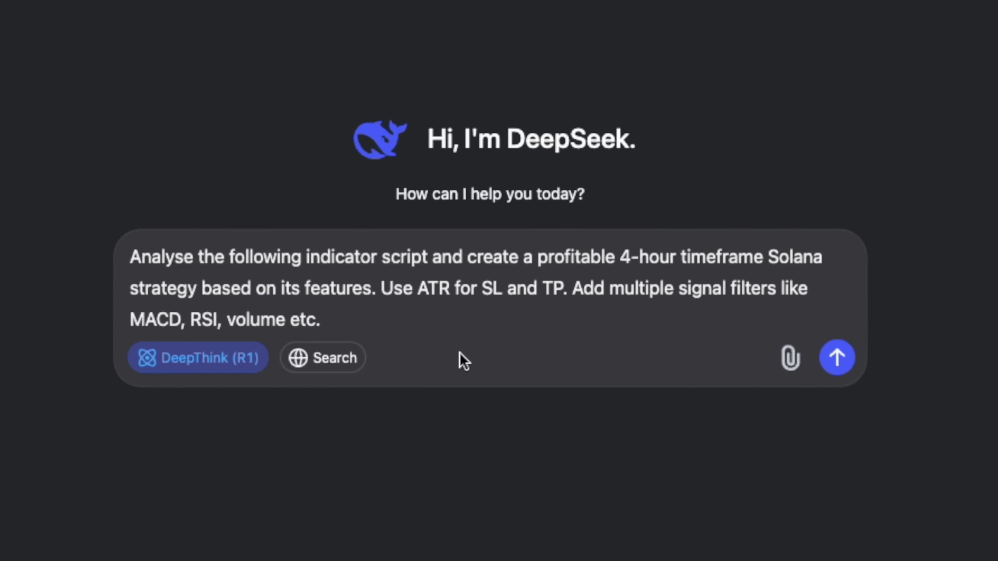
pyautogui.rightClick(405, 326)
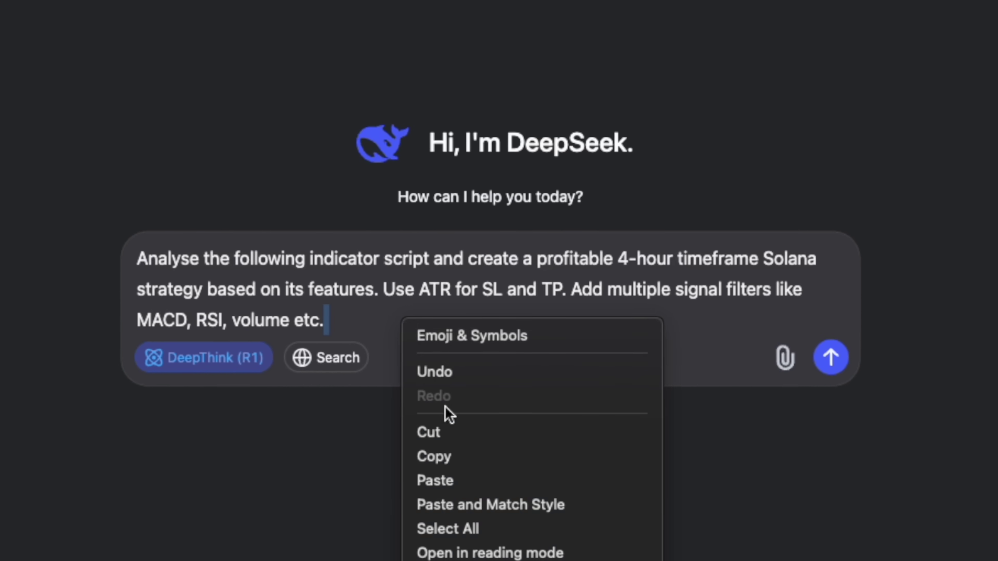
pyautogui.click(436, 482)
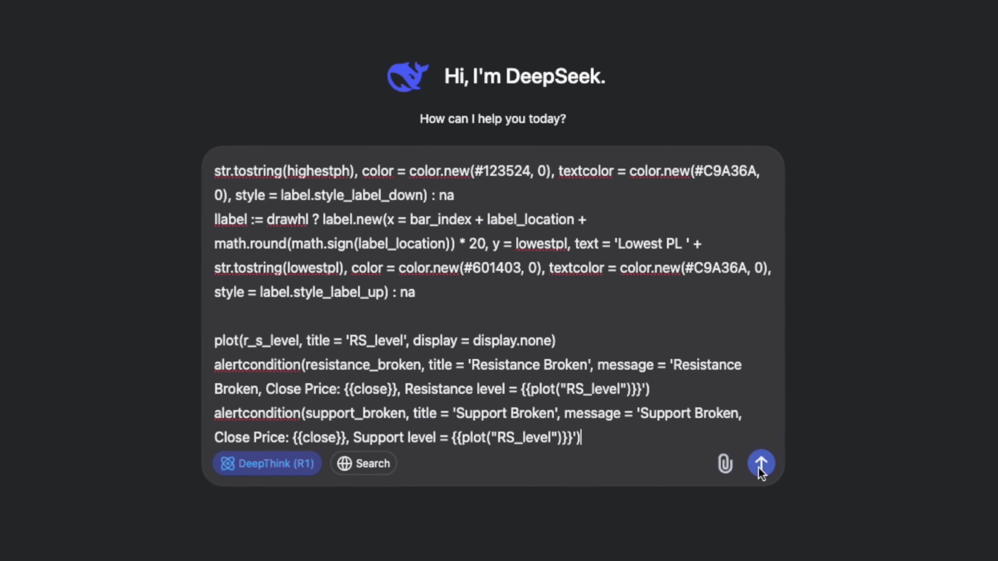
pyautogui.click(761, 465)
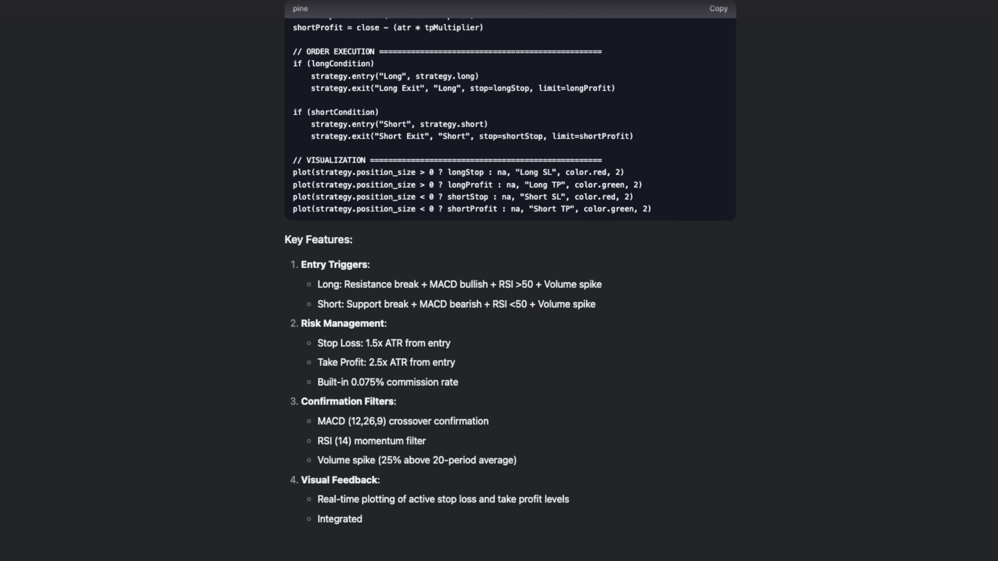
# Replace the Pine Editor script with DeepSeek's strategy code and add it to the chart
pyautogui.scroll(6, 924, 215)
pyautogui.scroll(10, 924, 214)
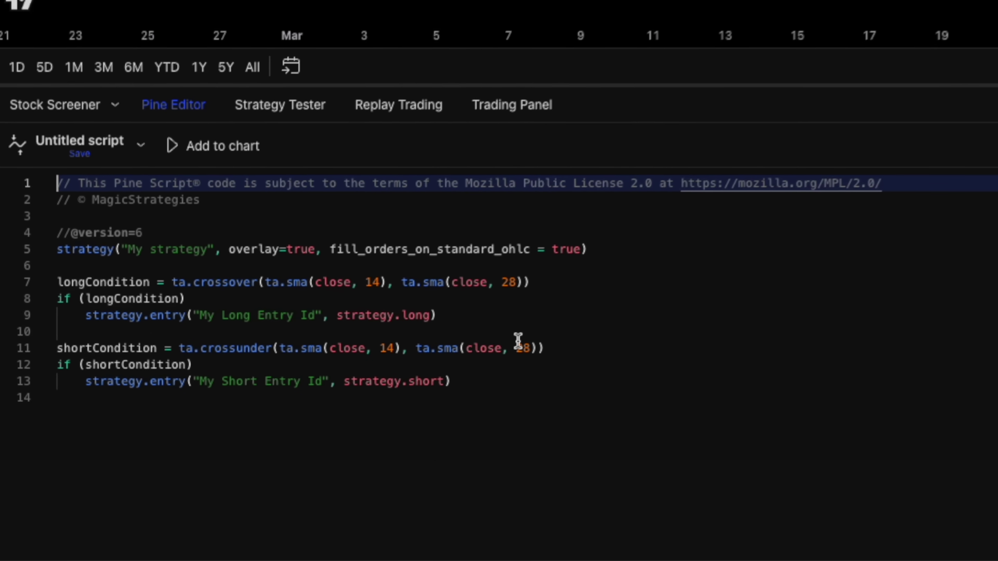
pyautogui.hotkey('ctrl', 'a')
pyautogui.hotkey('ctrl', 'v')
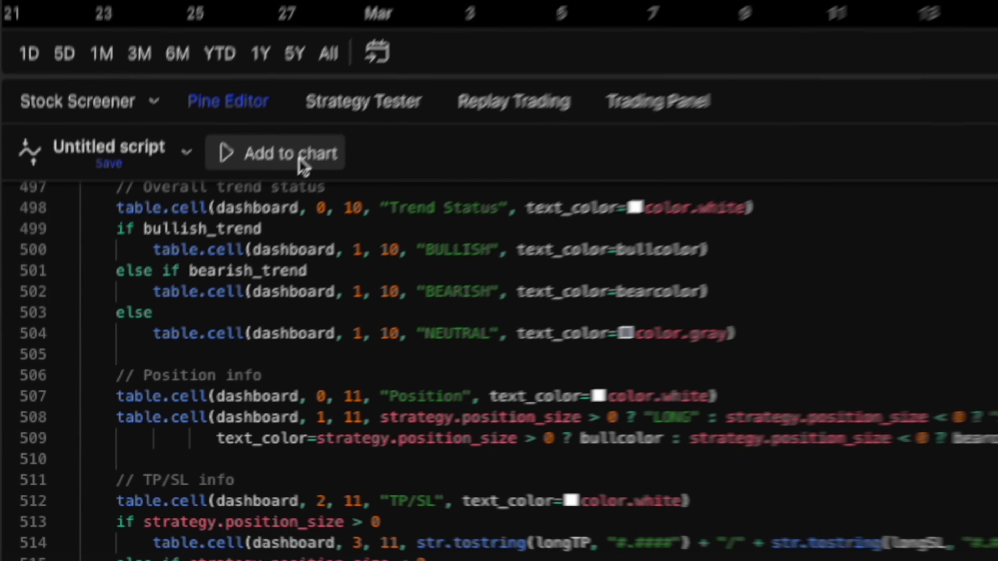
pyautogui.click(303, 164)
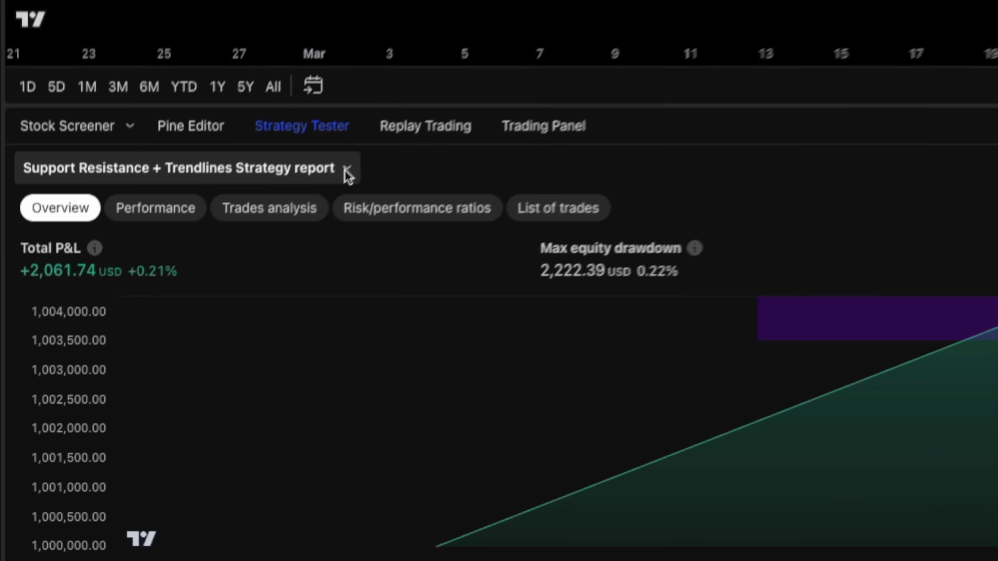
# In strategy settings, set max line length 130, pivot length 8, and both ATR multipliers to 3
pyautogui.click(173, 344)
pyautogui.click(172, 223)
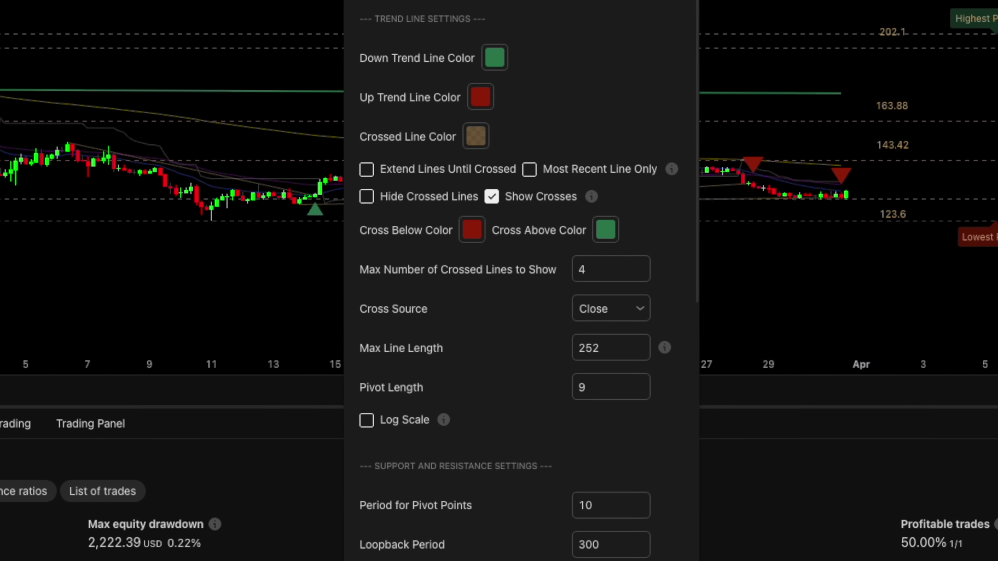
pyautogui.doubleClick(597, 350)
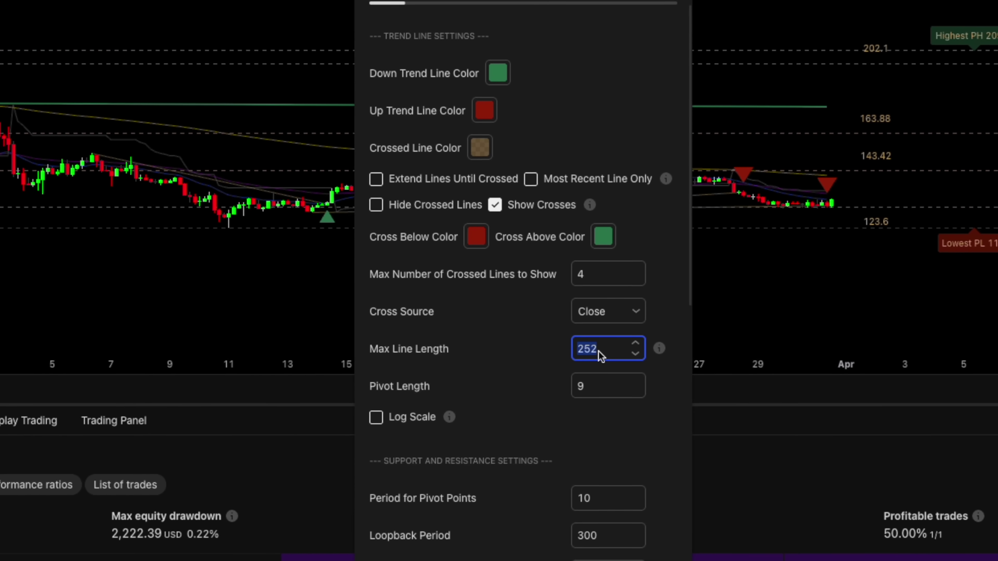
pyautogui.write('130')
pyautogui.click(638, 392)
pyautogui.scroll(-10, 641, 423)
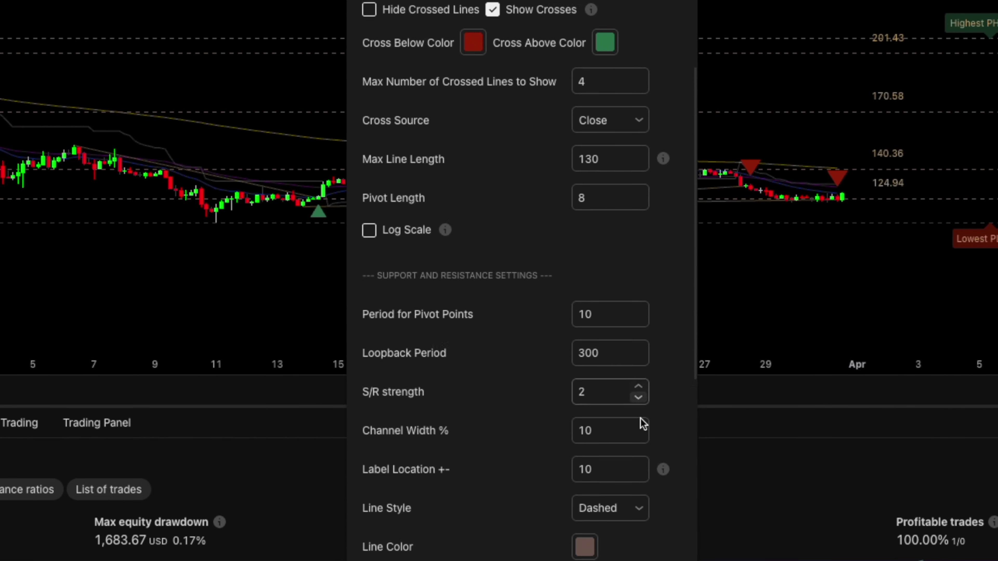
pyautogui.click(604, 464)
pyautogui.press('BackSpace')
pyautogui.write('3')
pyautogui.press('Tab')
pyautogui.write('3')
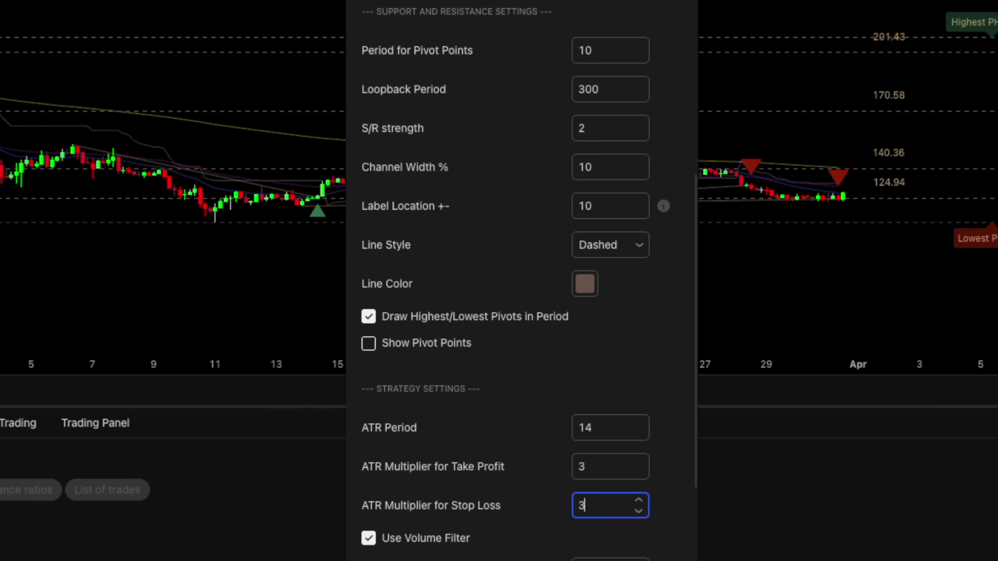
# Turn off the volume, RSI and EMA trend filters and S/R breakout trading
pyautogui.scroll(-5, 511, 492)
pyautogui.click(359, 400)
pyautogui.click(359, 497)
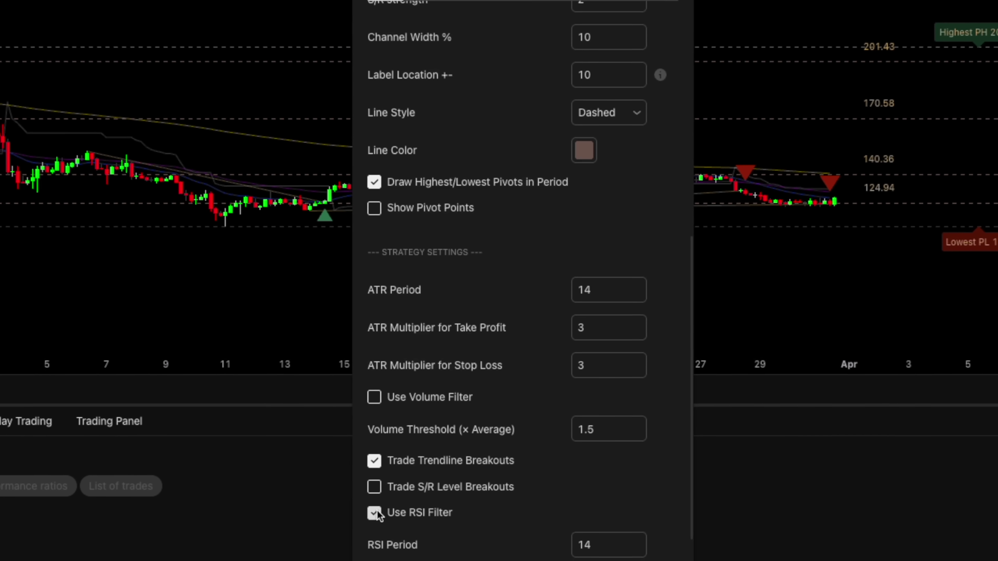
pyautogui.click(359, 526)
pyautogui.scroll(-10, 511, 492)
pyautogui.click(376, 477)
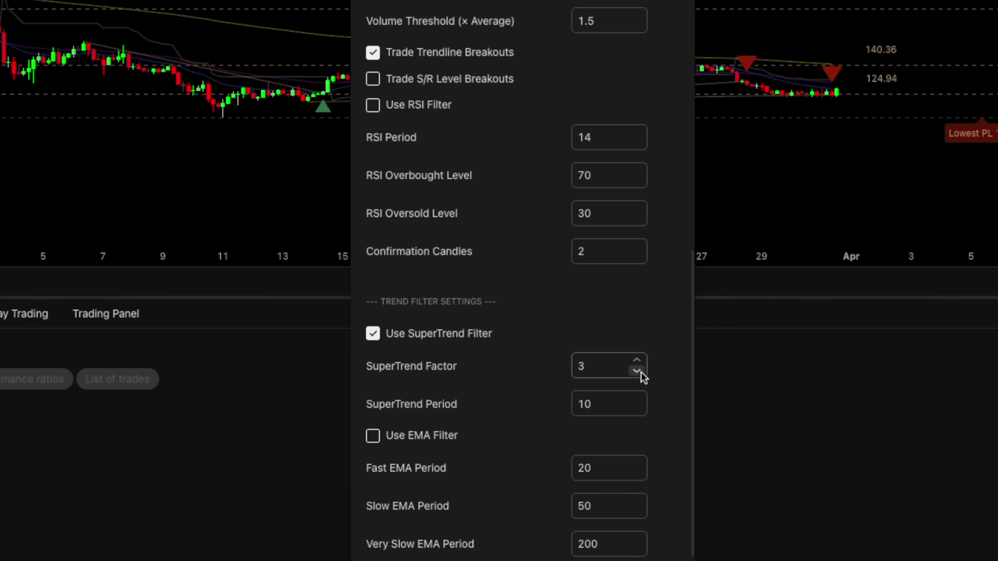
# Set MACD fast length 20 and slow length 30, then select the signal smoothing value
pyautogui.scroll(-5, 517, 432)
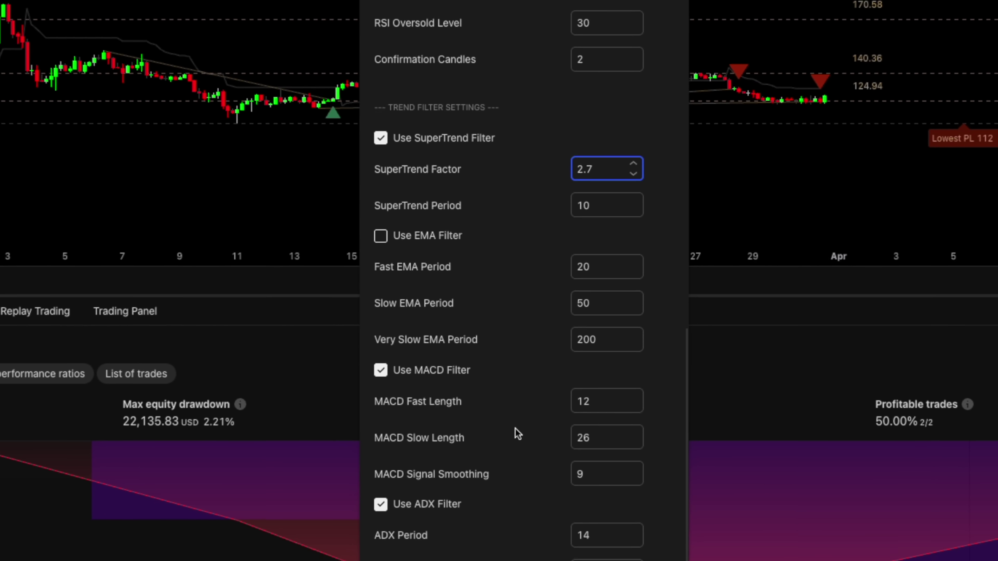
pyautogui.doubleClick(605, 398)
pyautogui.write('20')
pyautogui.doubleClick(595, 417)
pyautogui.write('30')
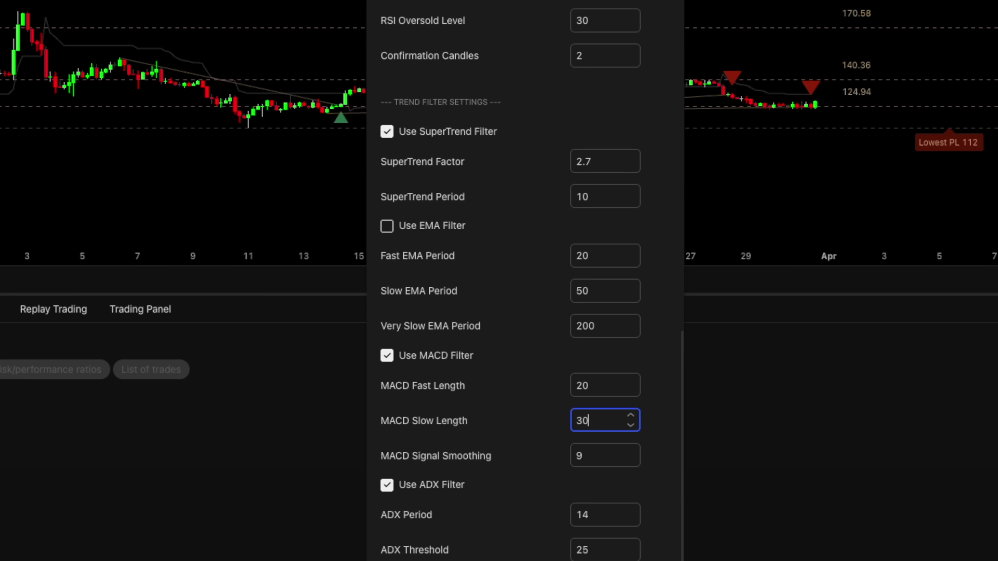
pyautogui.doubleClick(595, 456)
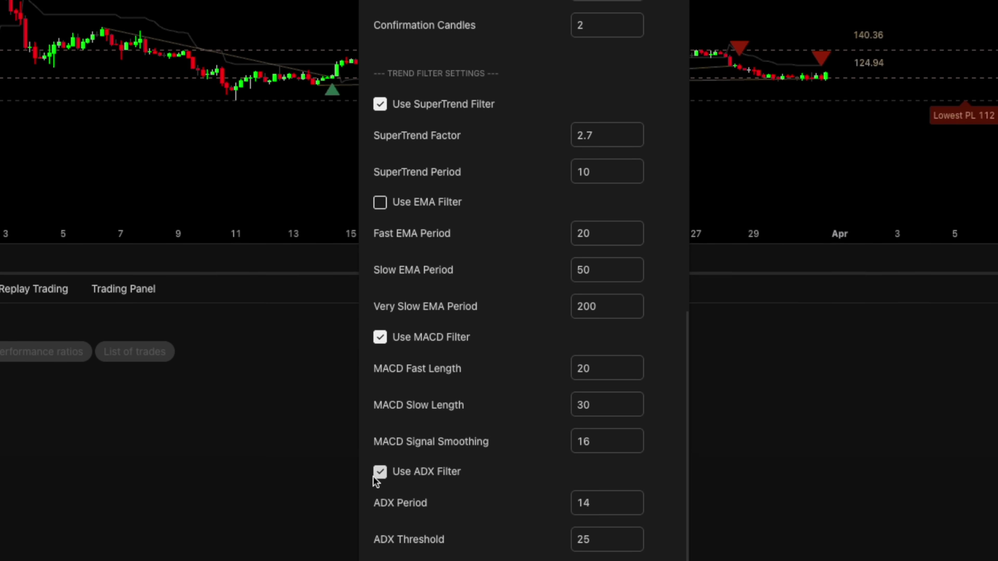
# Set initial capital to 1000 and order size to 70%, then rerun the backtest
pyautogui.click(455, 30)
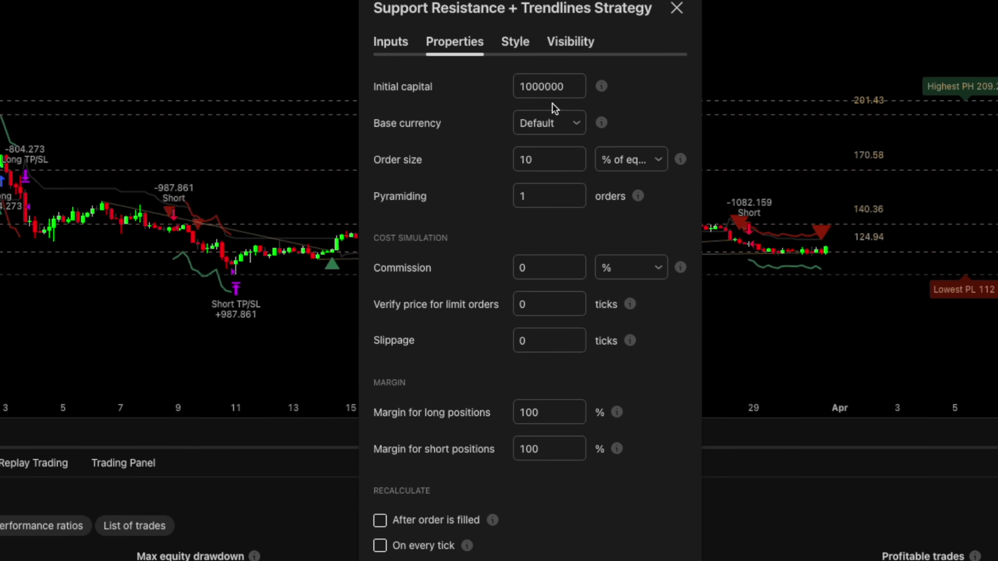
pyautogui.doubleClick(546, 95)
pyautogui.write('1000')
pyautogui.doubleClick(526, 175)
pyautogui.write('70')
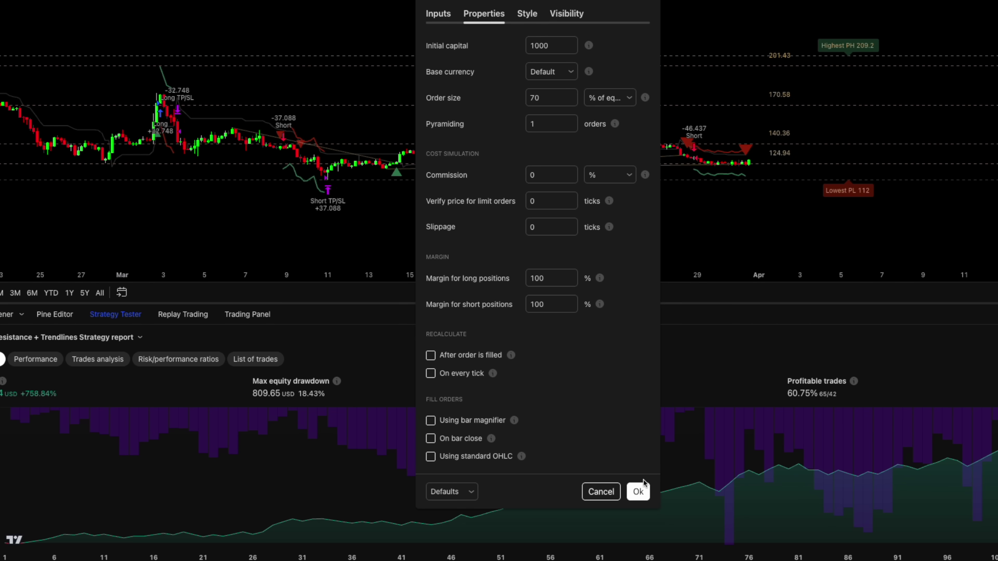
pyautogui.click(640, 489)
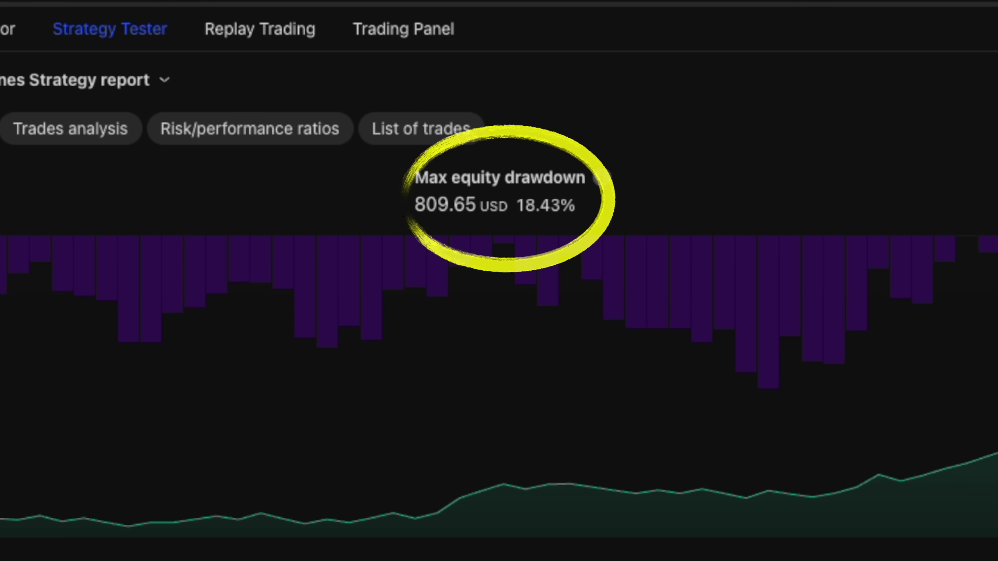
# Lower the order size to 10, then change it to 20
pyautogui.write('10')
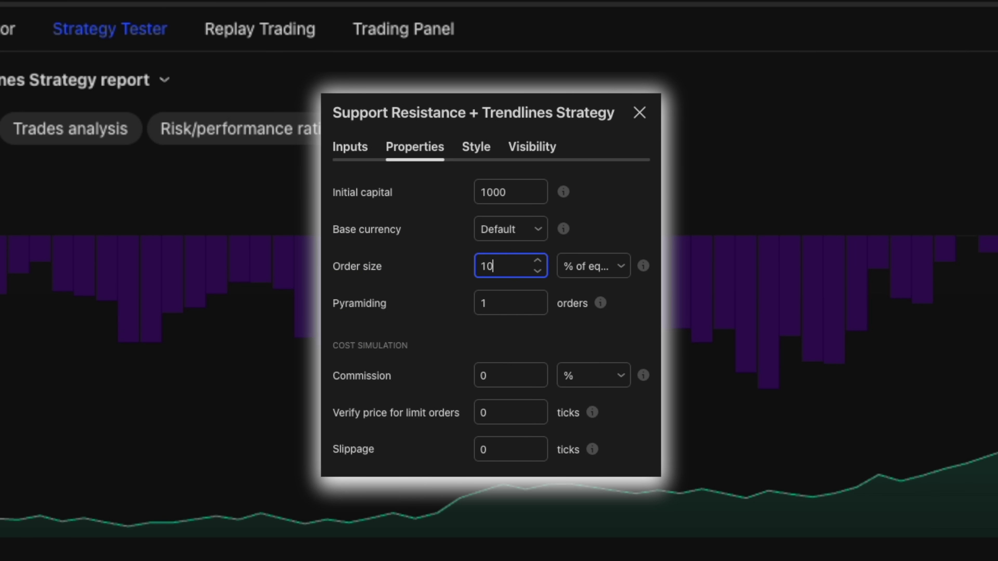
pyautogui.click(460, 305)
pyautogui.doubleClick(491, 267)
pyautogui.write('20')
pyautogui.click(457, 321)
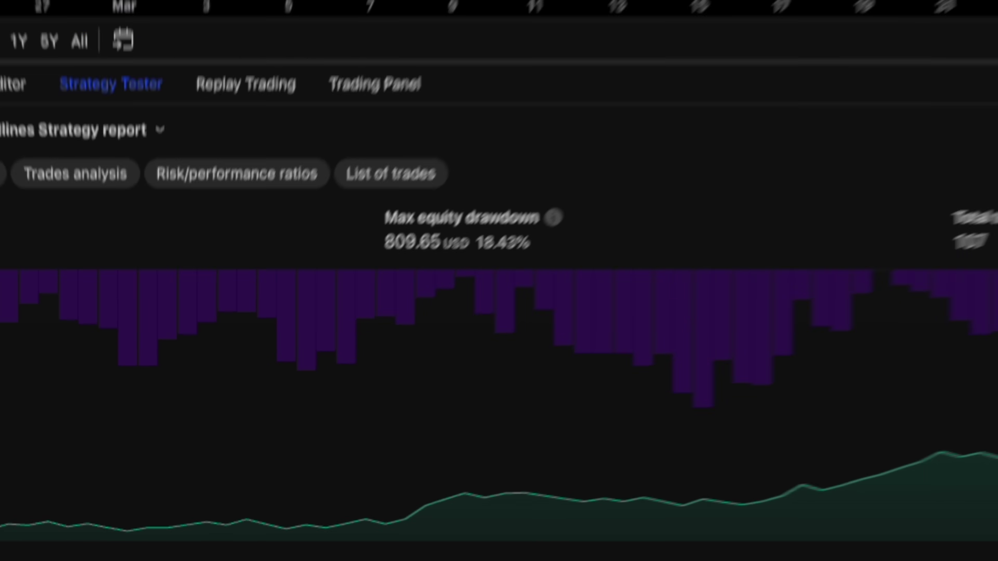